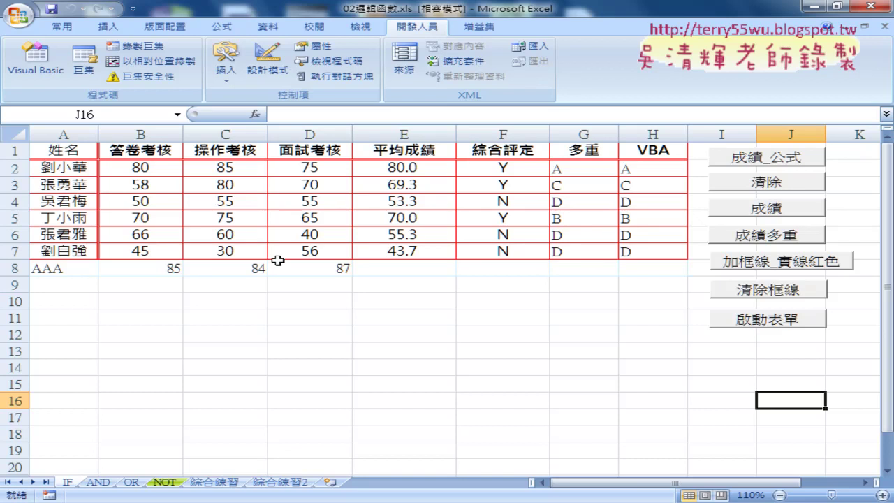
# Mark the Add button's column B–D statements, then check the empty cells E8–G8 of row 8
pyautogui.click(32, 60)
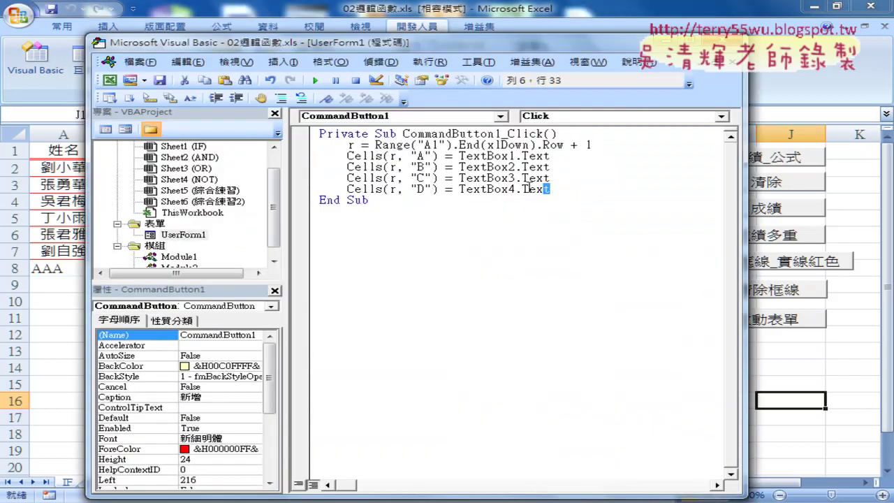
pyautogui.moveTo(551, 188); pyautogui.dragTo(270, 165)
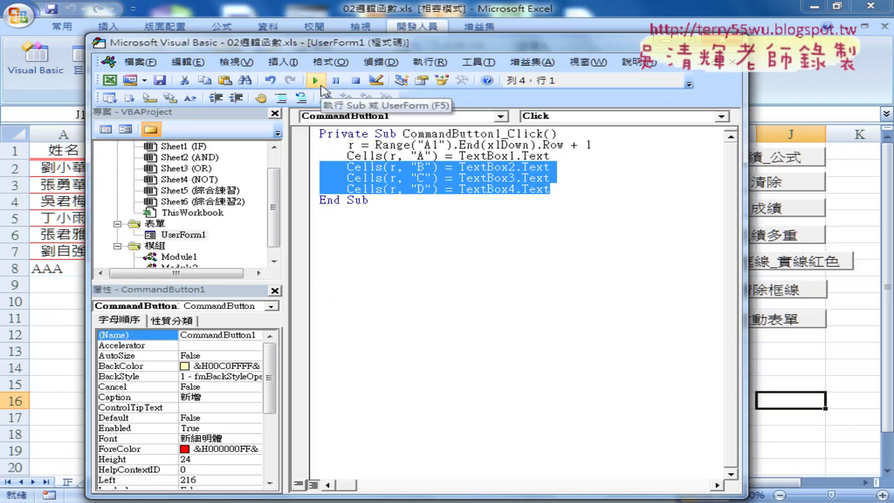
pyautogui.click(799, 387)
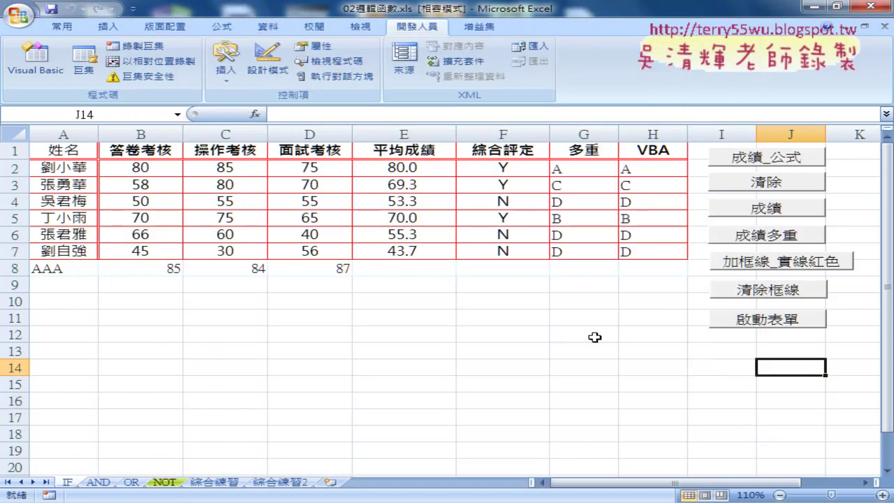
pyautogui.click(385, 268)
pyautogui.click(489, 265)
pyautogui.click(574, 267)
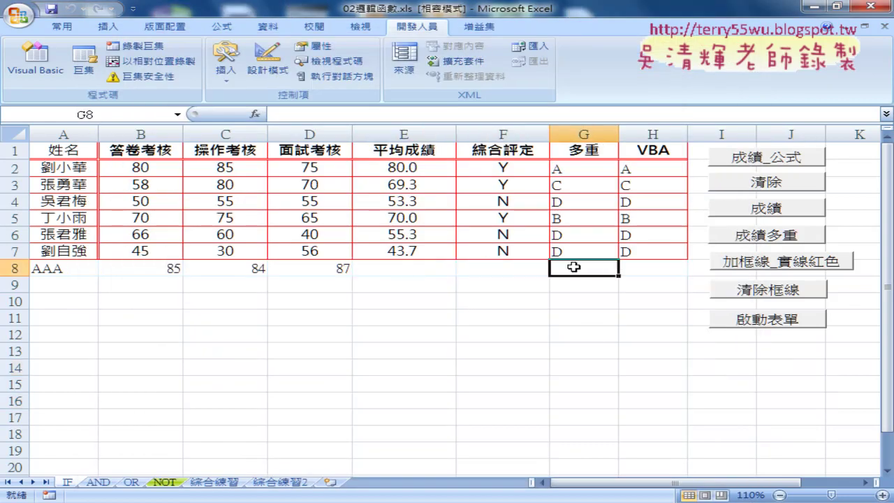
pyautogui.click(401, 270)
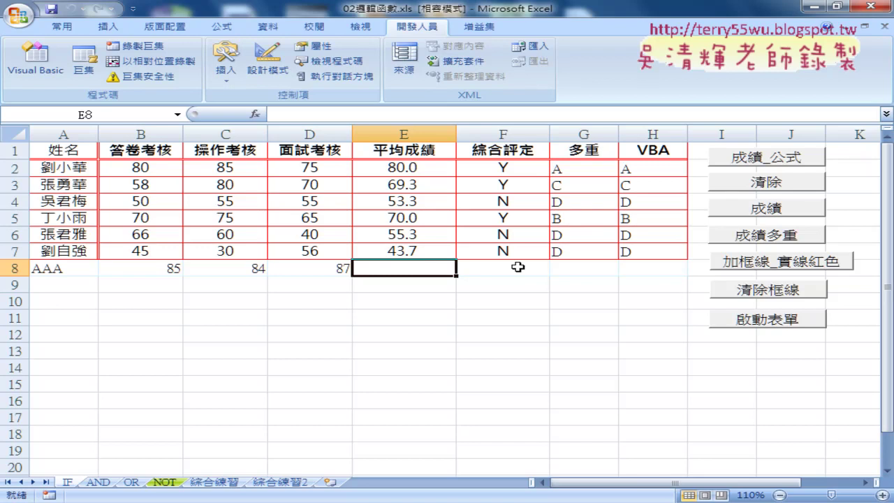
pyautogui.click(540, 268)
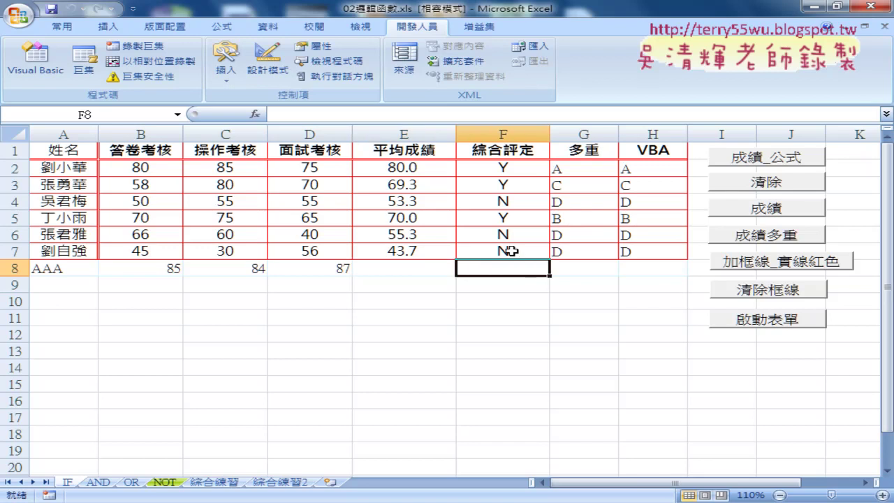
pyautogui.click(572, 266)
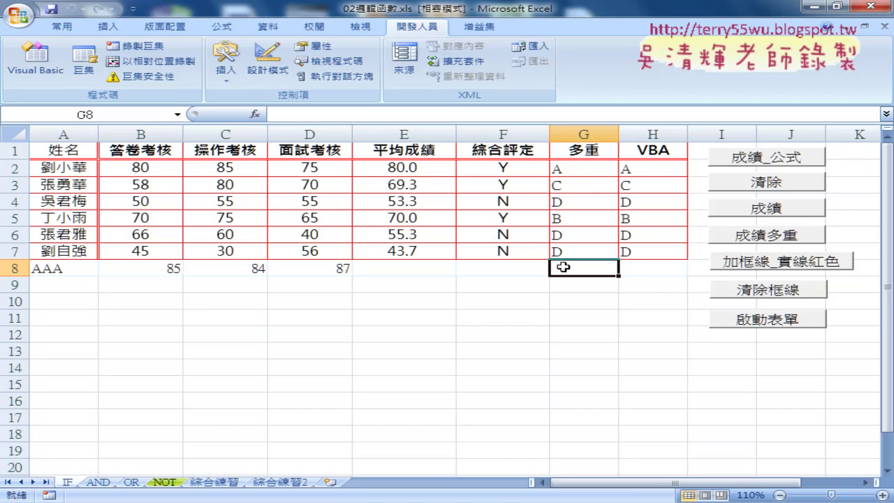
# Inspect the AVERAGE, IF and nested IF formulas in E7, F7 and G7
pyautogui.click(396, 255)
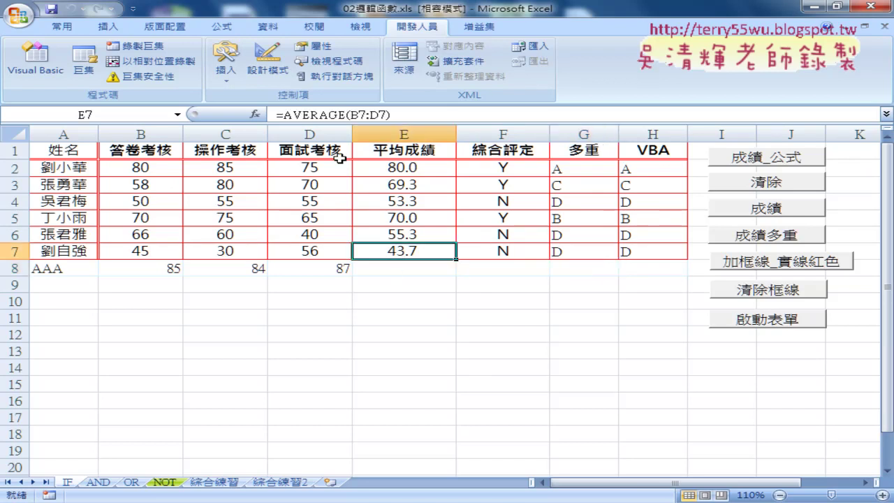
pyautogui.click(501, 249)
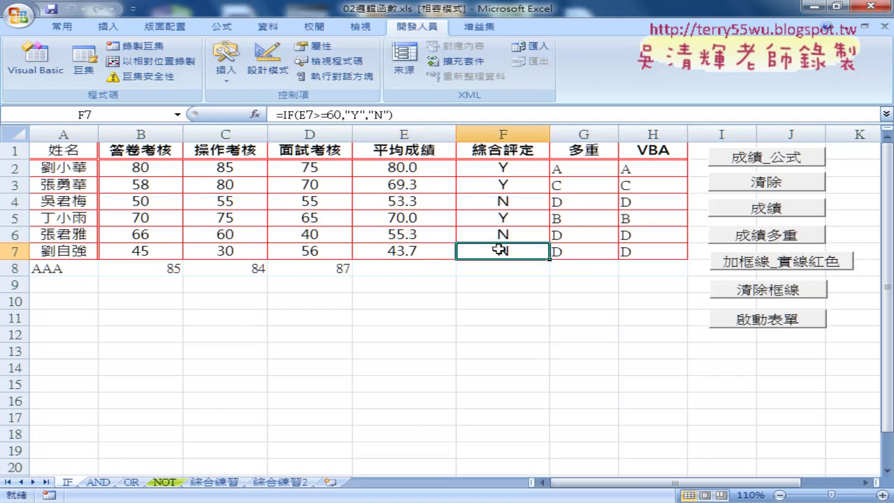
pyautogui.click(575, 253)
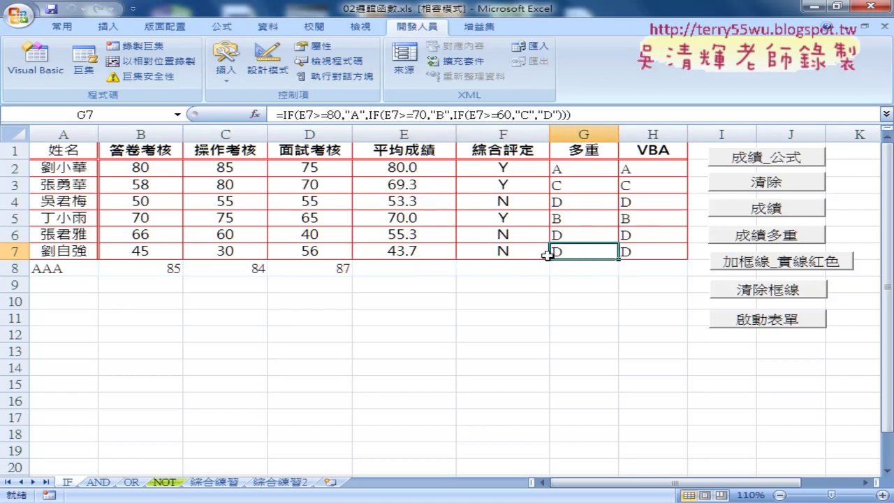
pyautogui.click(403, 267)
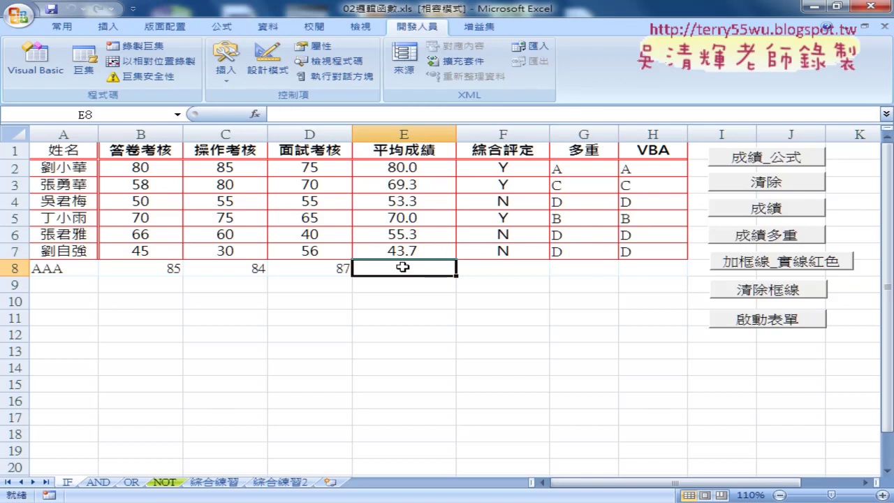
pyautogui.click(402, 253)
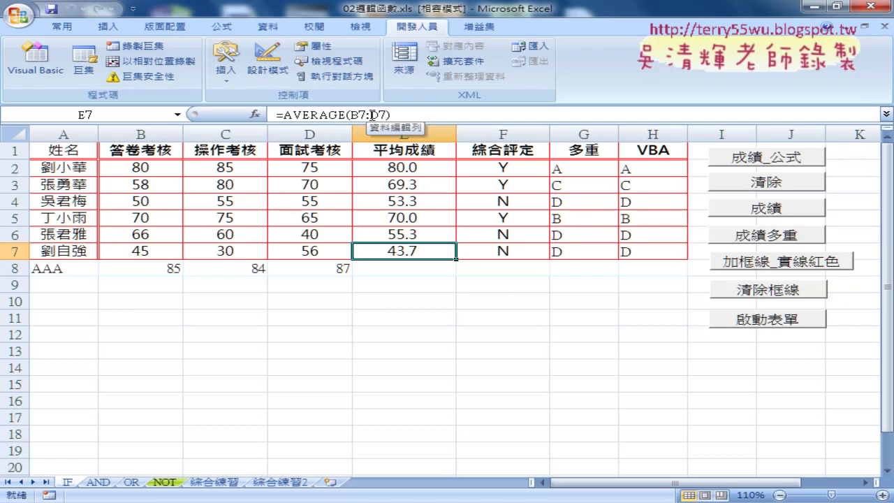
pyautogui.click(401, 269)
pyautogui.click(507, 272)
pyautogui.click(562, 273)
pyautogui.click(390, 252)
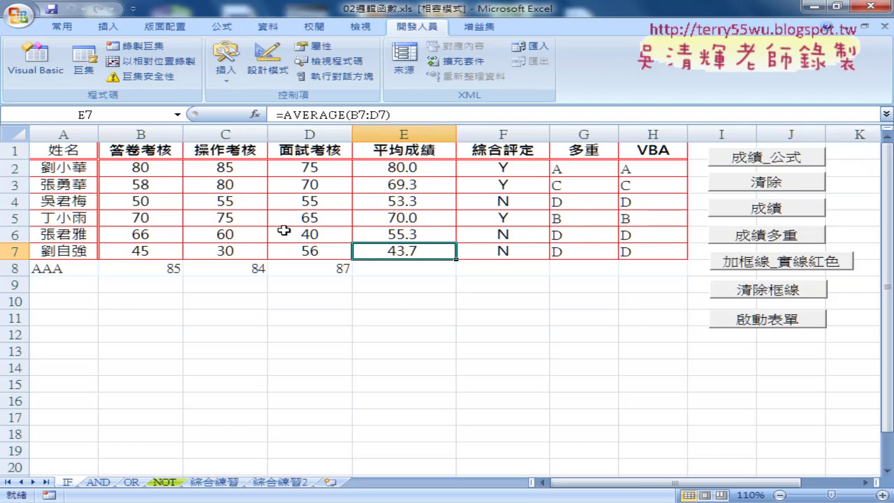
# Add a line Cells(r, "E") = "" after the TextBox4 statement by reusing the column D line
pyautogui.click(46, 77)
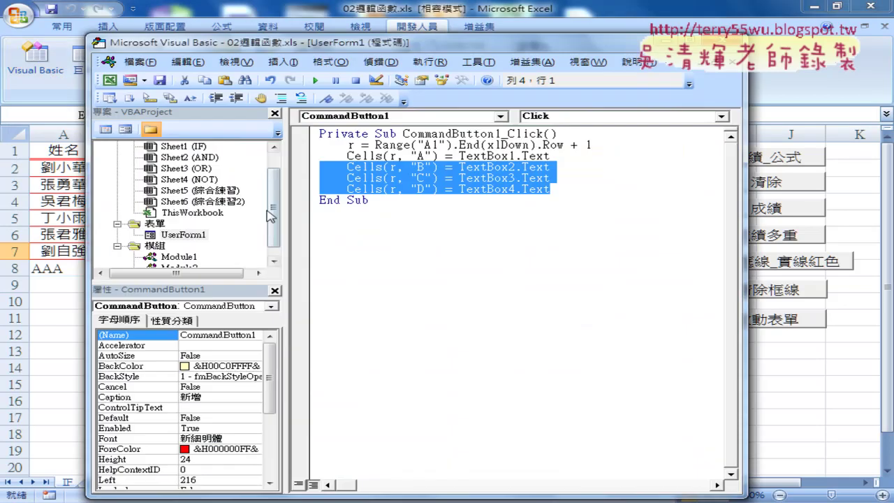
pyautogui.click(567, 191)
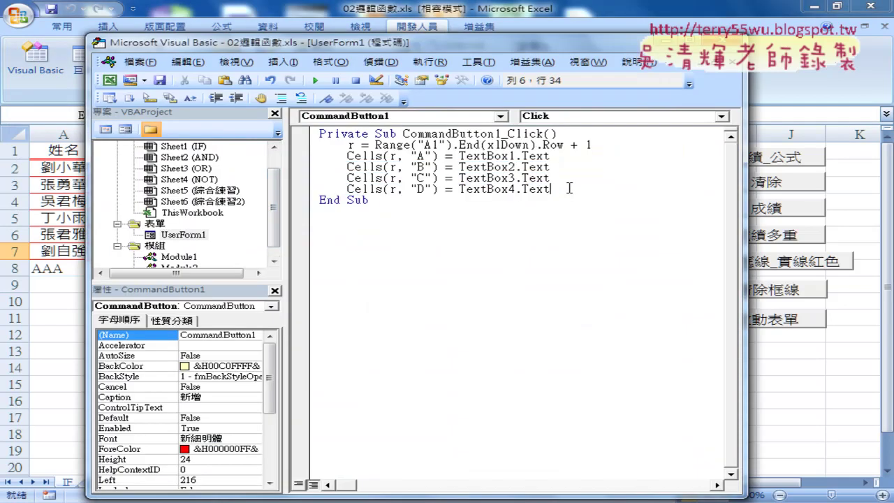
pyautogui.press('Return')
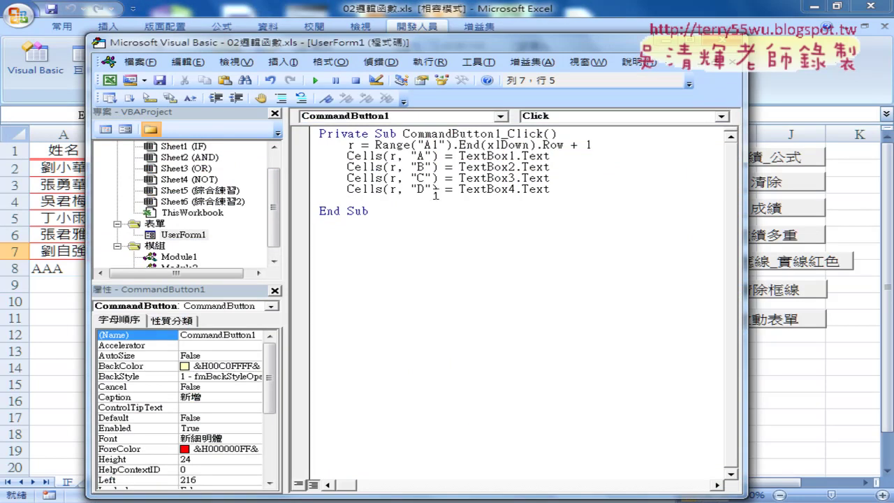
pyautogui.moveTo(452, 189); pyautogui.dragTo(358, 201)
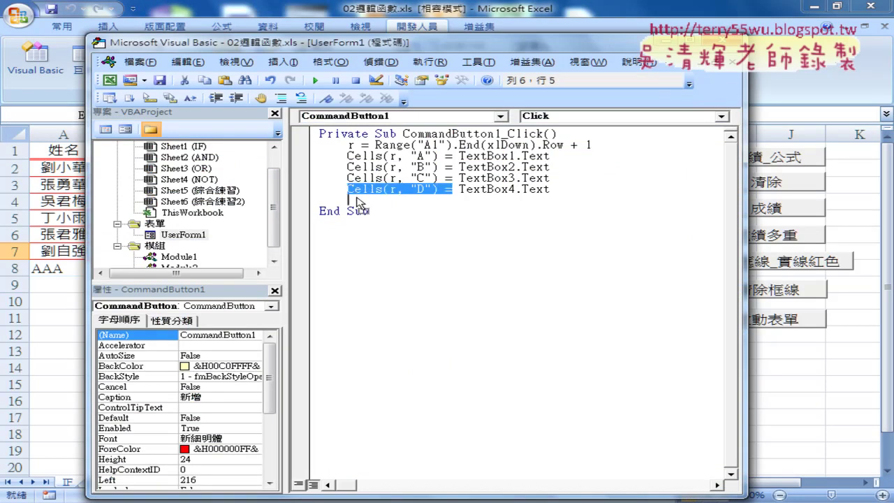
pyautogui.hotkey('ctrl', 'c')
pyautogui.click(358, 201)
pyautogui.hotkey('ctrl', 'v')
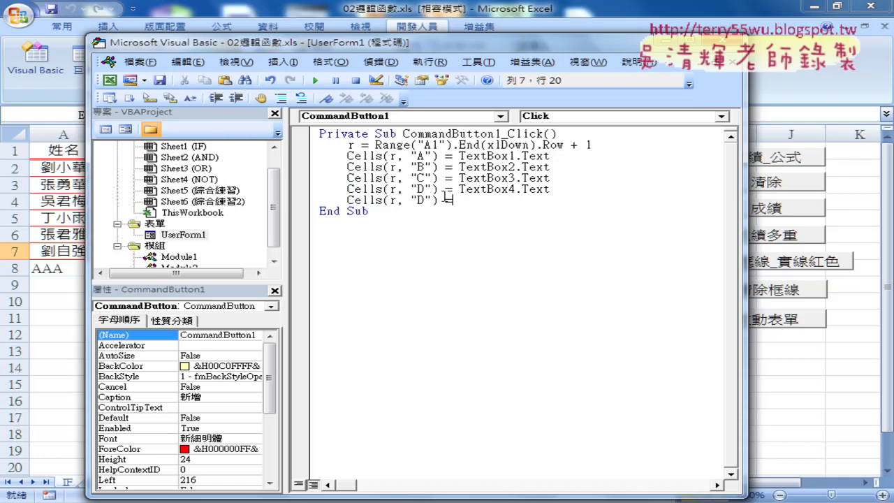
pyautogui.doubleClick(421, 200)
pyautogui.write('E')
pyautogui.click(466, 201)
pyautogui.write('""')
pyautogui.press('Return')
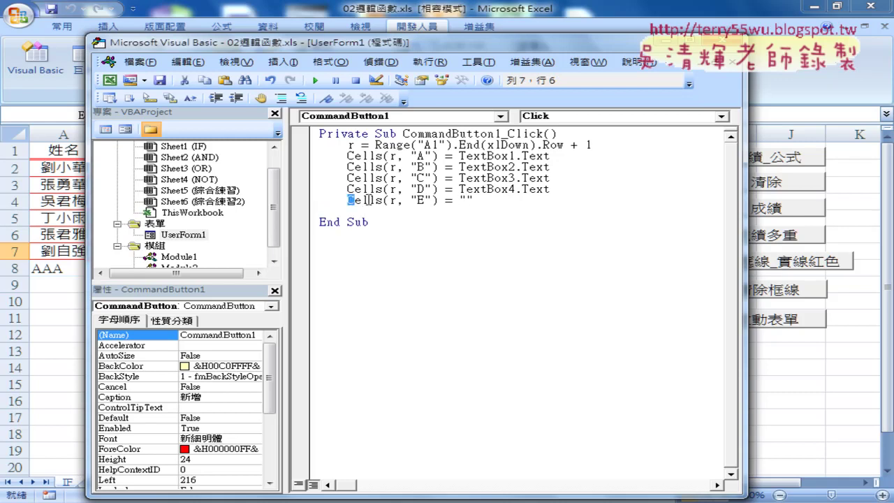
# Duplicate the Cells(r, "E") = "" statement onto two new lines below it
pyautogui.moveTo(348, 200); pyautogui.dragTo(475, 203)
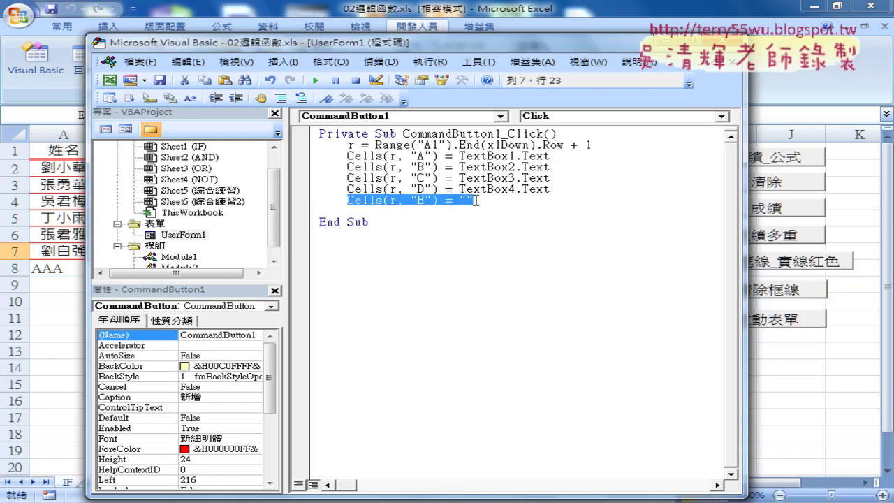
pyautogui.hotkey('ctrl', 'c')
pyautogui.click(421, 210)
pyautogui.hotkey('ctrl', 'v')
pyautogui.press('Return')
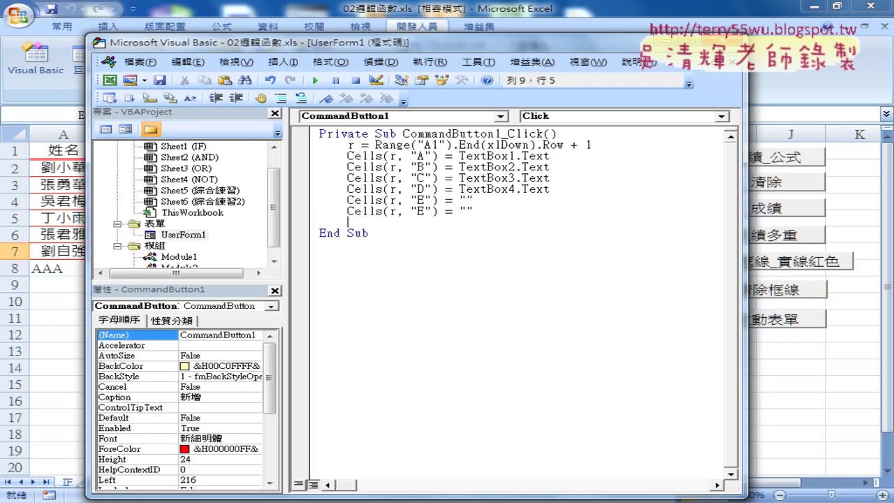
pyautogui.moveTo(474, 210); pyautogui.dragTo(349, 212)
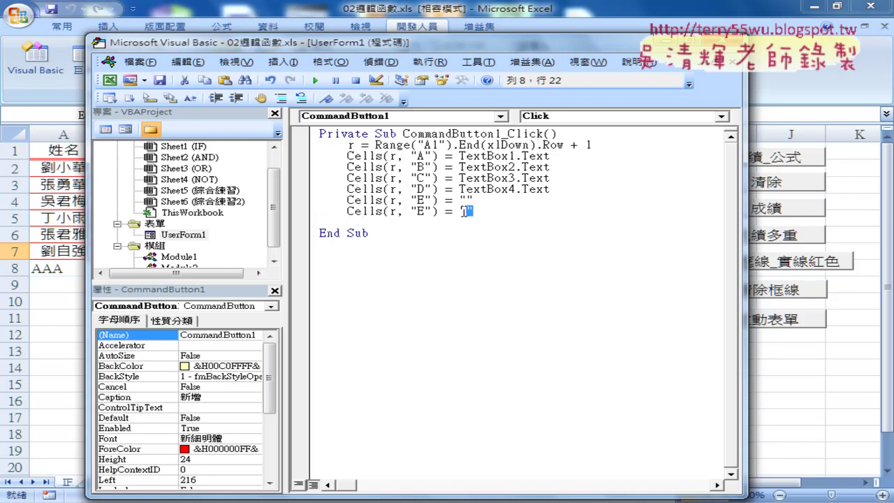
pyautogui.hotkey('ctrl', 'c')
pyautogui.click(358, 222)
pyautogui.hotkey('ctrl', 'v')
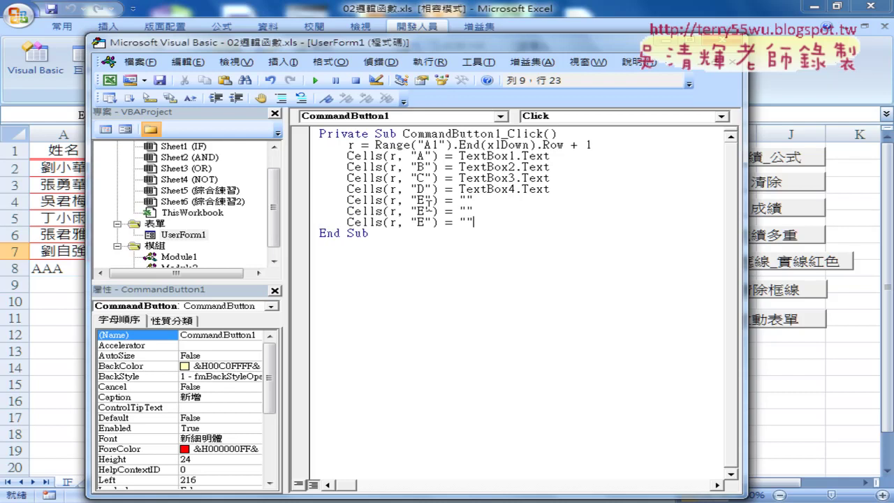
# Change the copies' column letters to F and G, then select the empty quotes on the E line
pyautogui.doubleClick(421, 210)
pyautogui.write('F')
pyautogui.doubleClick(420, 222)
pyautogui.write('G')
pyautogui.click(469, 200)
pyautogui.doubleClick(466, 201)
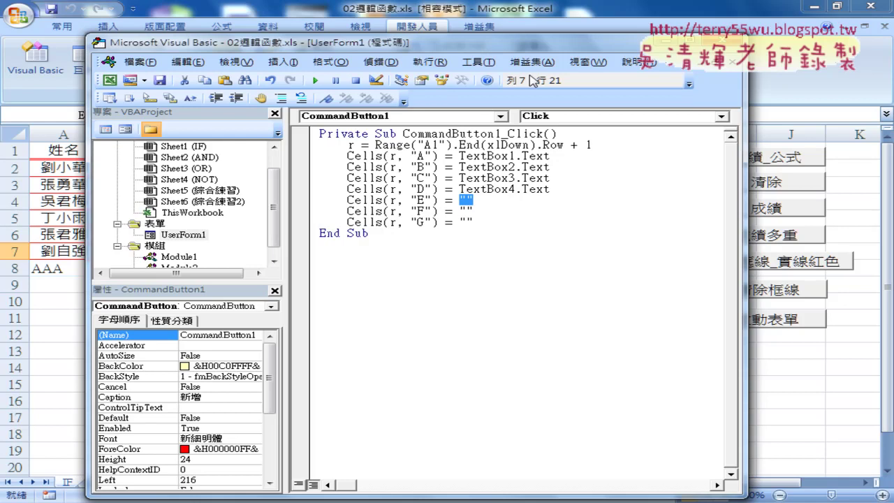
# Copy =AVERAGE(B7:D7) from E7's formula bar without changing the cell, then reopen the editor
pyautogui.click(787, 81)
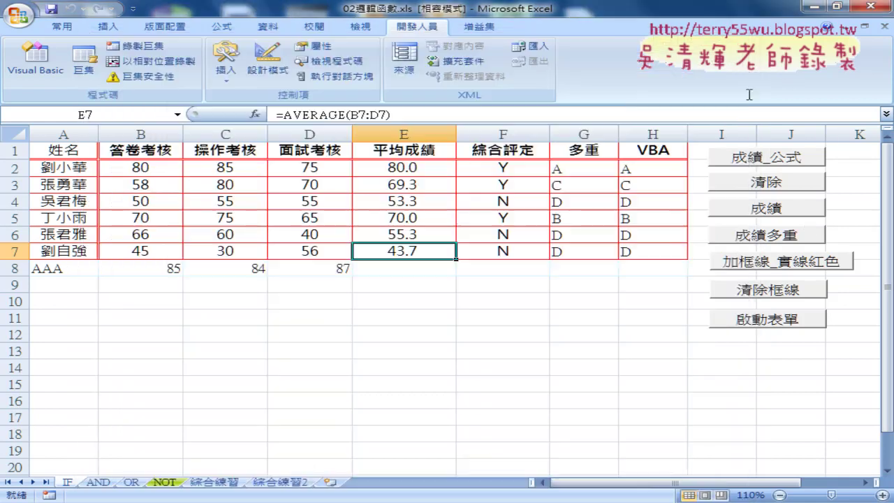
pyautogui.click(390, 116)
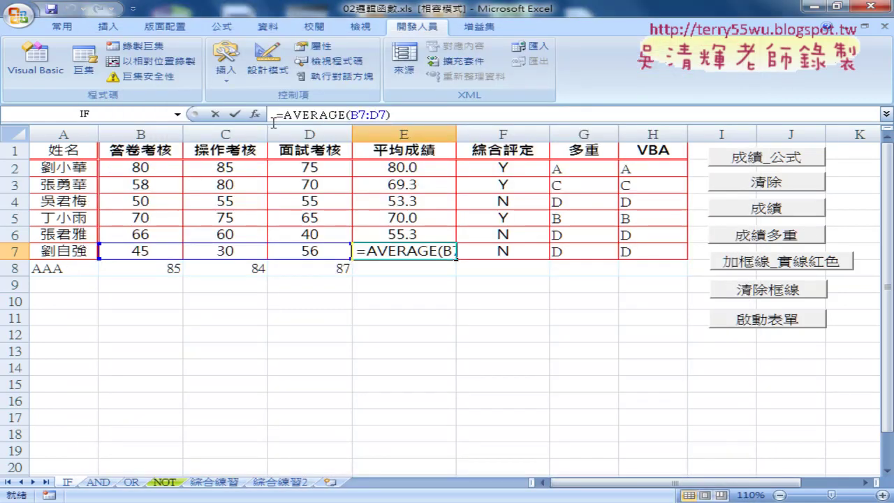
pyautogui.moveTo(404, 114); pyautogui.dragTo(257, 119)
pyautogui.rightClick(313, 116)
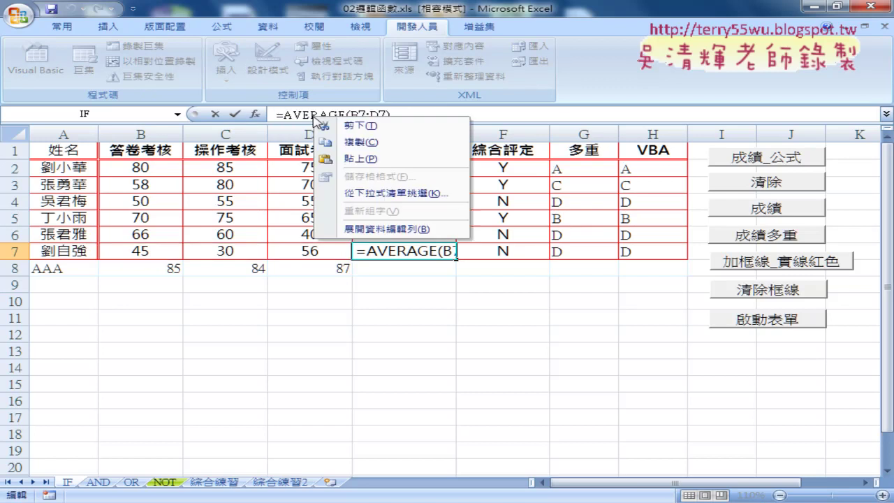
pyautogui.click(357, 143)
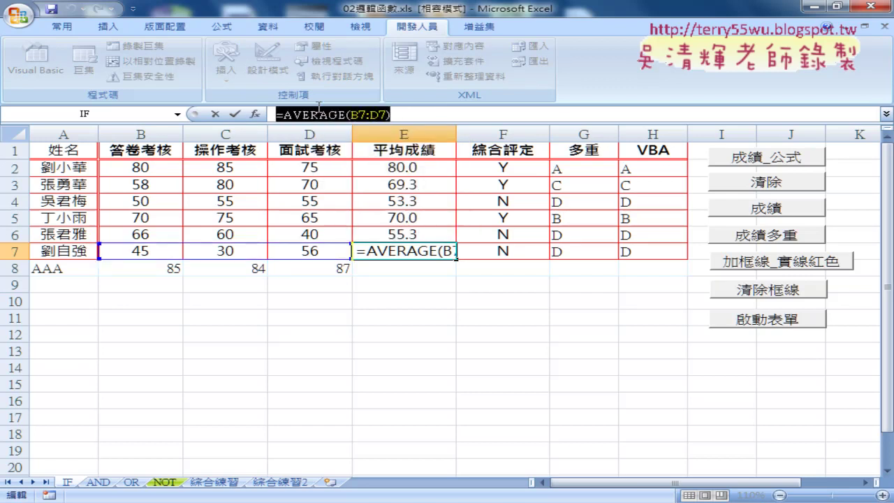
pyautogui.click(215, 114)
pyautogui.click(39, 66)
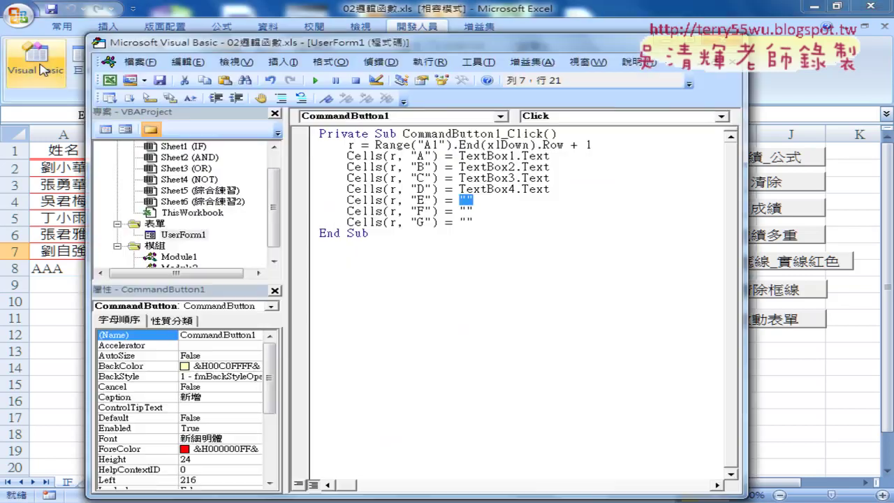
# Paste =AVERAGE(B7:D7) inside the column E quotes and replace B7's 7 with " & r & "
pyautogui.click(466, 200)
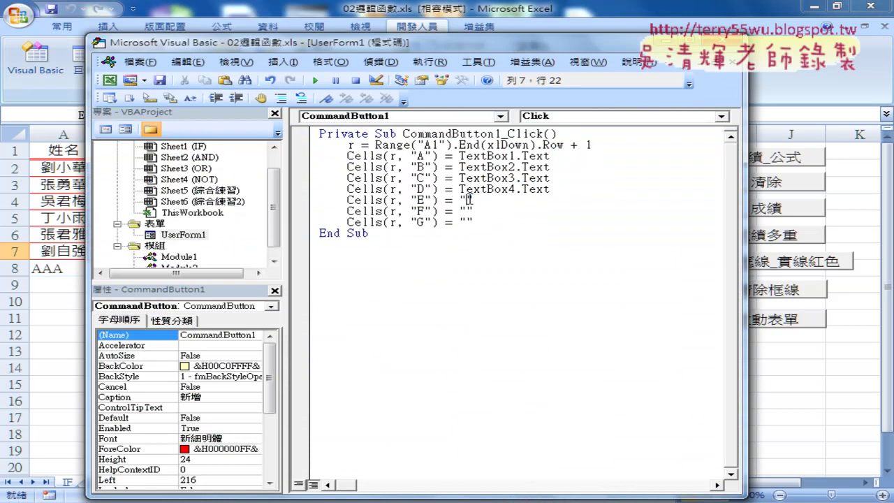
pyautogui.rightClick(468, 200)
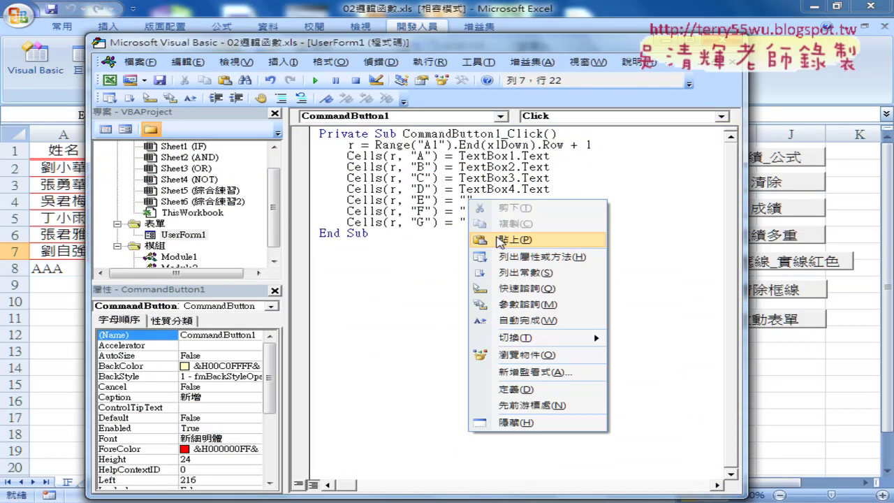
pyautogui.click(500, 239)
pyautogui.moveTo(571, 201); pyautogui.dragTo(467, 201)
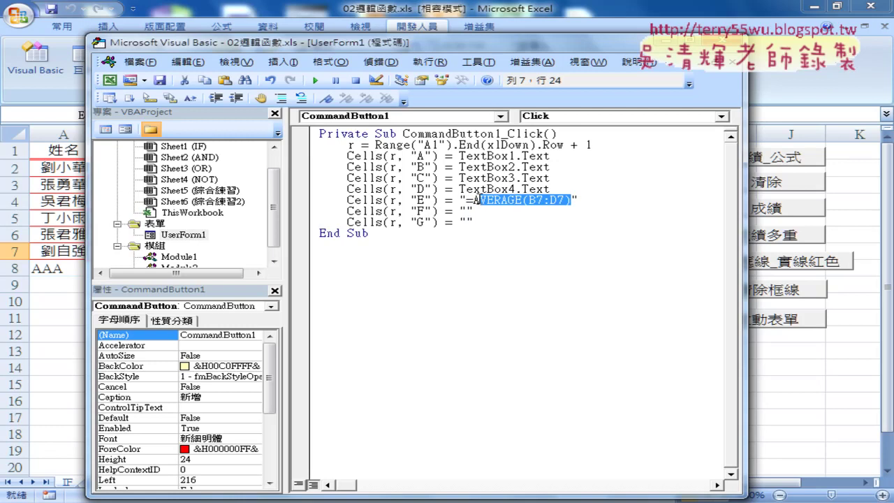
pyautogui.click(543, 202)
pyautogui.moveTo(537, 203); pyautogui.dragTo(542, 203)
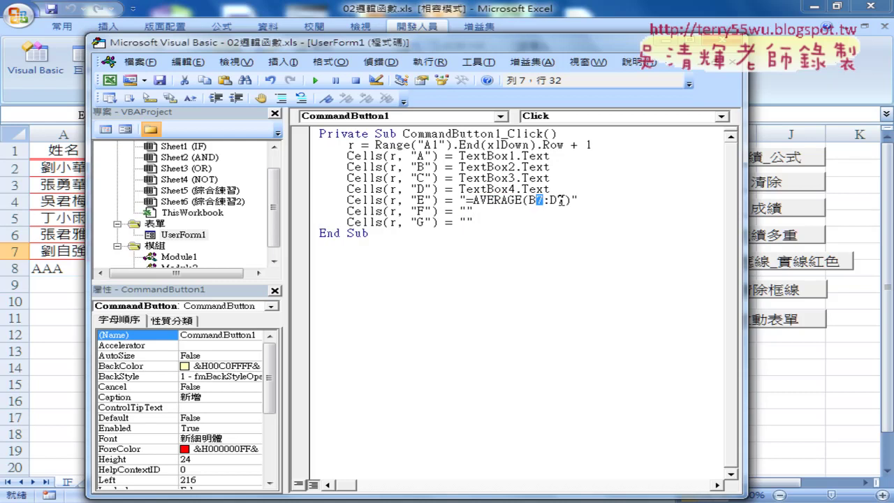
pyautogui.write('7')
pyautogui.moveTo(544, 203); pyautogui.dragTo(537, 203)
pyautogui.write('""')
pyautogui.press('Left')
pyautogui.write('&')
pyautogui.write('&')
pyautogui.write('r')
pyautogui.click(545, 200)
pyautogui.press('Delete')
pyautogui.press('Delete')
pyautogui.press('Delete')
pyautogui.write('& r &')
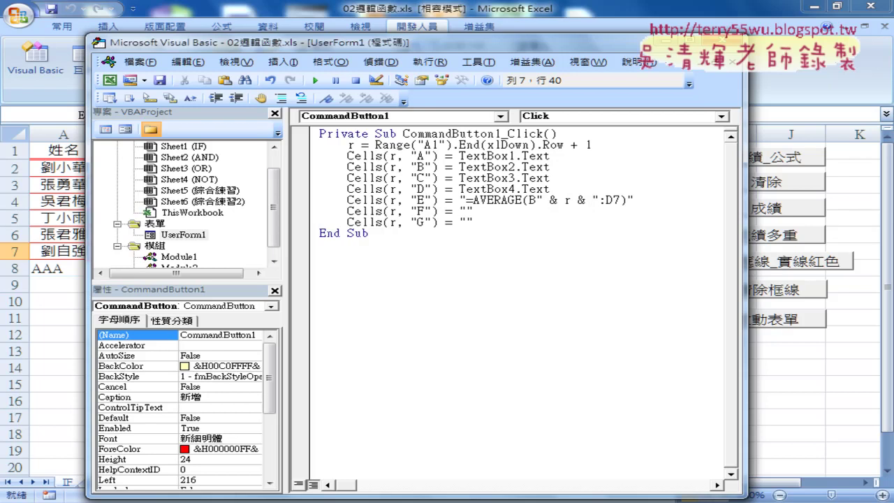
# Replace D7's 7 with the same " & r & " piece, then return to the worksheet and select F7
pyautogui.moveTo(599, 201); pyautogui.dragTo(536, 201)
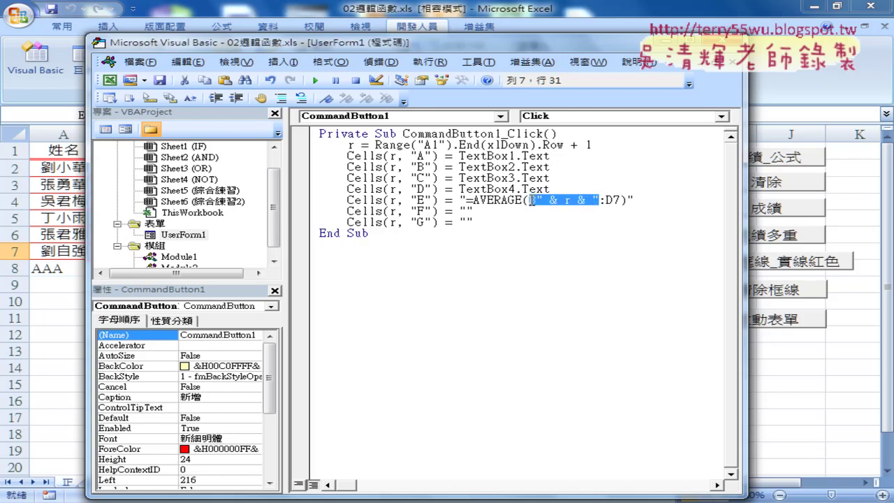
pyautogui.rightClick(555, 203)
pyautogui.click(599, 223)
pyautogui.moveTo(622, 200); pyautogui.dragTo(613, 201)
pyautogui.rightClick(618, 201)
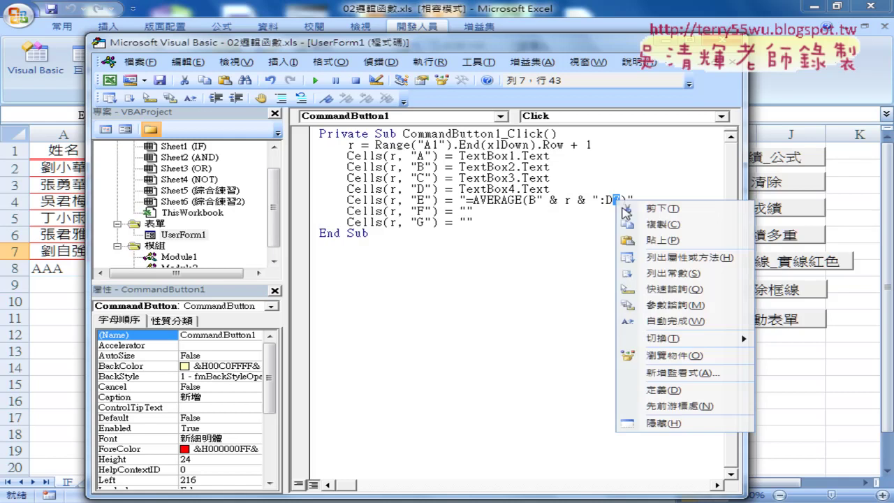
pyautogui.click(647, 236)
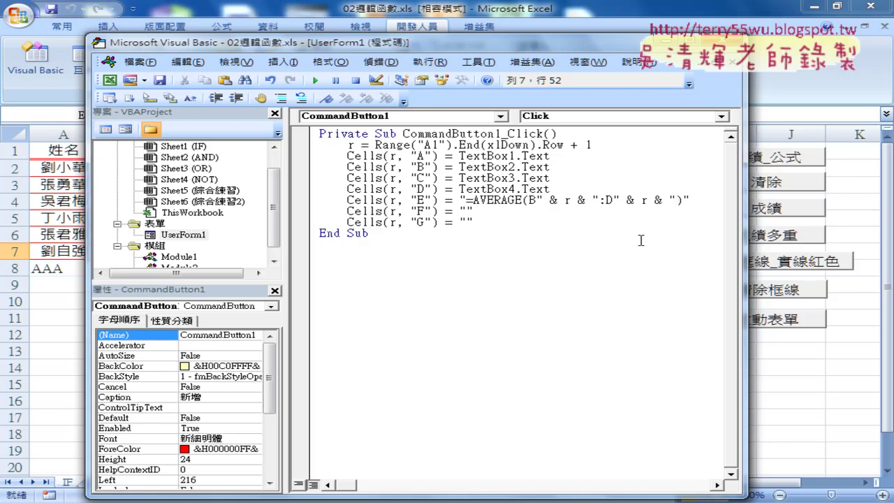
pyautogui.hotkey('alt', 'F11')
pyautogui.click(517, 254)
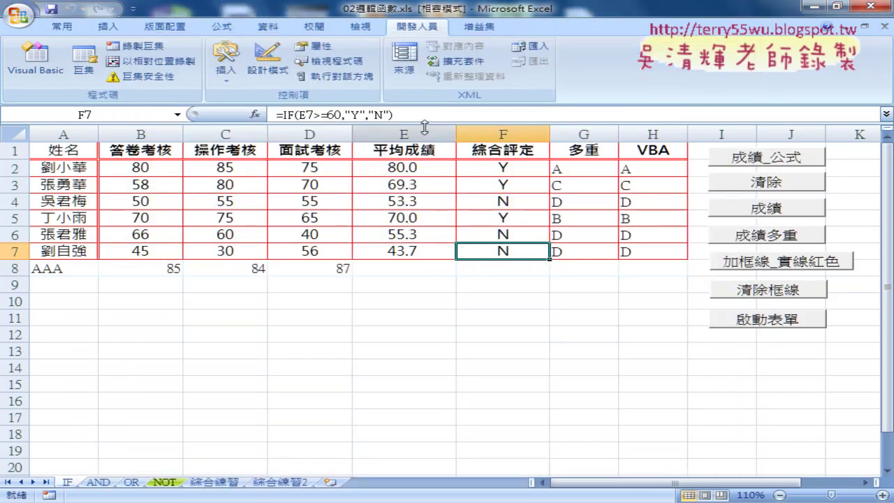
# Paste F7's =IF(E7>=60,"Y","N") formula inside the column F line's quotes
pyautogui.moveTo(393, 114); pyautogui.dragTo(276, 114)
pyautogui.rightClick(304, 116)
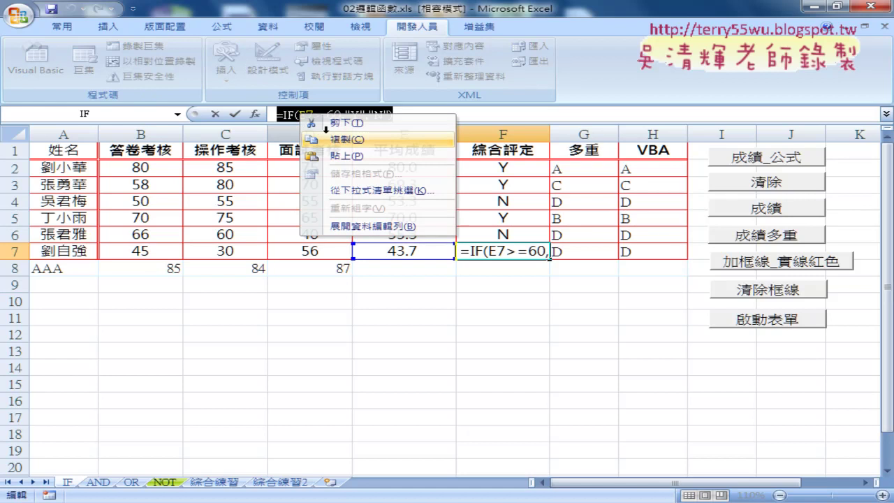
pyautogui.click(346, 139)
pyautogui.click(215, 114)
pyautogui.click(57, 75)
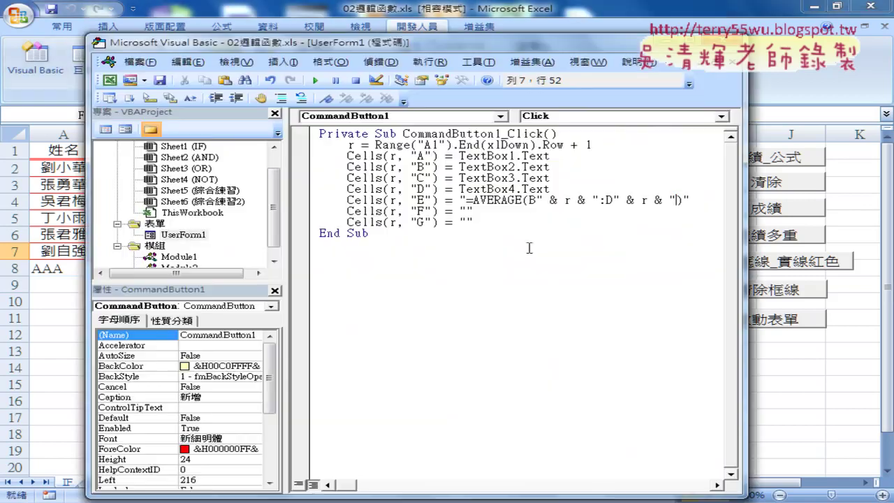
pyautogui.click(470, 211)
pyautogui.hotkey('ctrl', 'v')
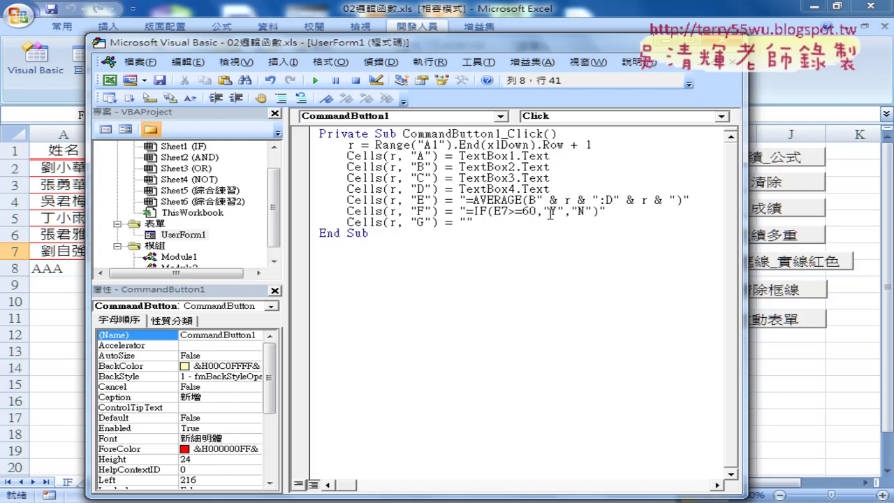
# Copy G7's nested IF grade formula from the formula bar and return to the editor
pyautogui.click(788, 77)
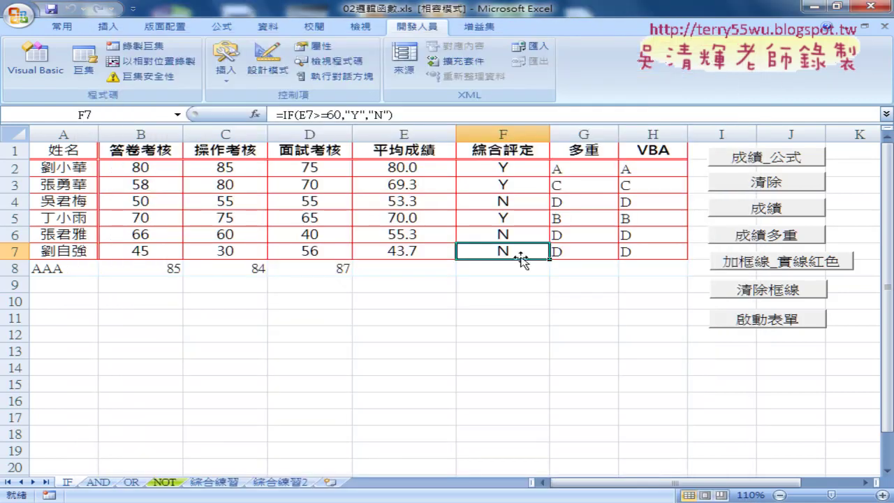
pyautogui.click(590, 253)
pyautogui.moveTo(573, 114); pyautogui.dragTo(225, 112)
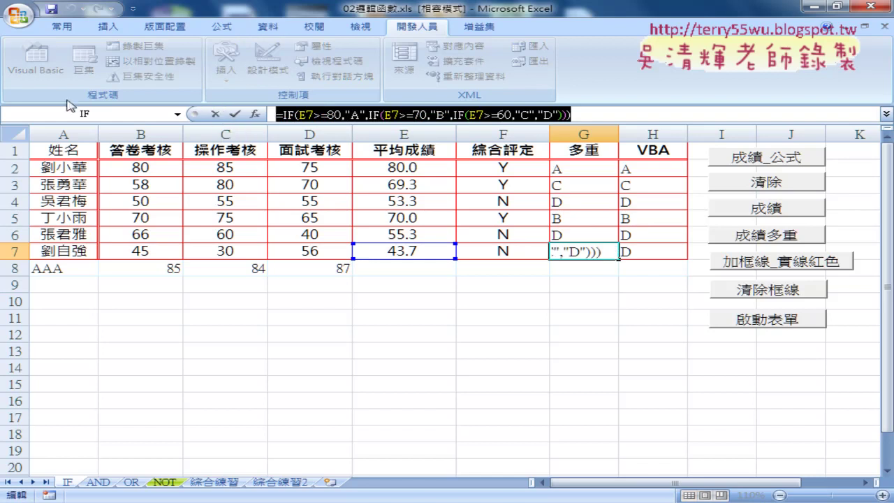
pyautogui.click(221, 114)
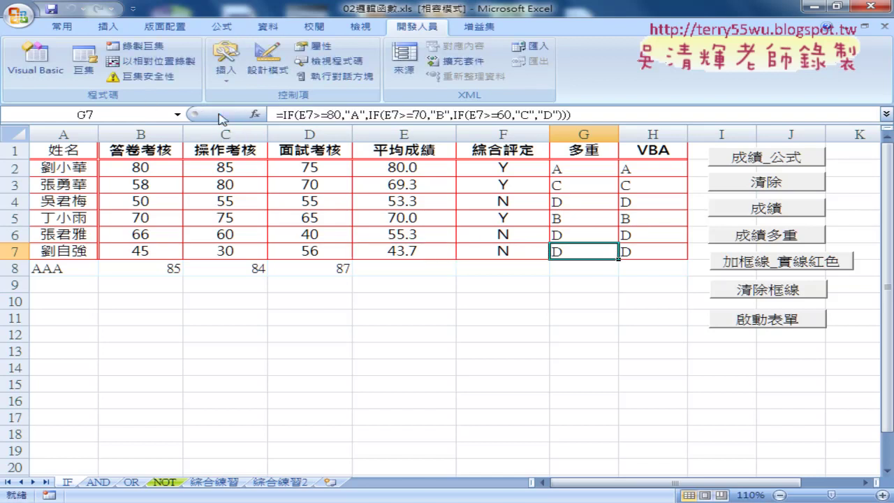
pyautogui.click(35, 62)
# Dismiss the compile error and double the quotes around Y on the column F line
pyautogui.click(474, 223)
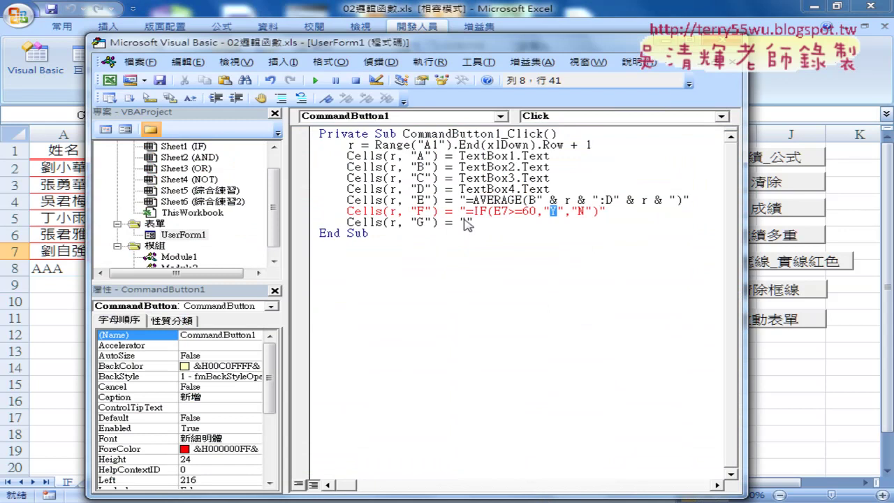
pyautogui.click(447, 309)
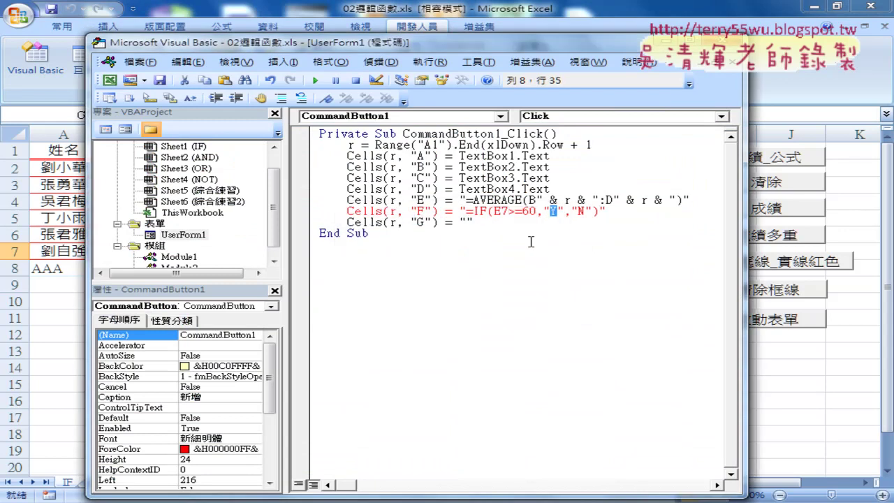
pyautogui.click(468, 222)
pyautogui.moveTo(552, 210); pyautogui.dragTo(544, 210)
pyautogui.write('"')
pyautogui.press('Left')
pyautogui.write('"')
pyautogui.press('Right')
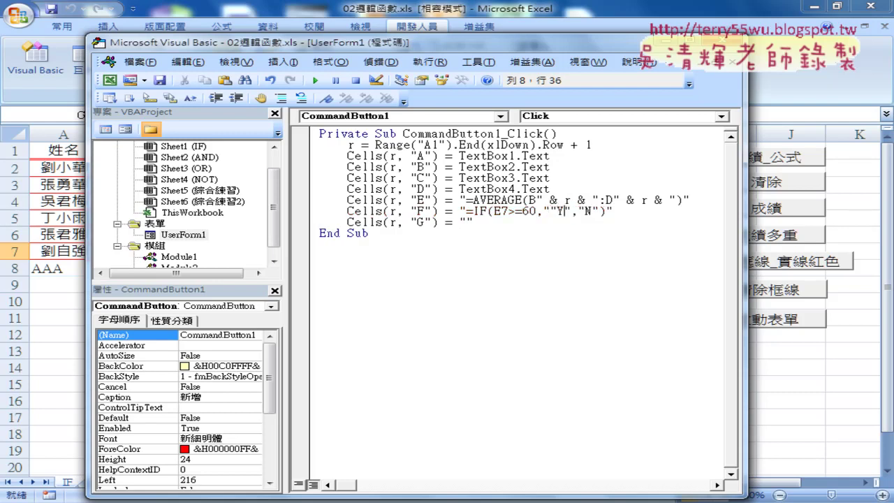
pyautogui.write('"')
# Double the quotes around N so the line reads "=IF(E7>=60,""Y"",""N"")"
pyautogui.click(591, 211)
pyautogui.write('"')
pyautogui.press('Right')
pyautogui.press('Right')
pyautogui.write('"')
pyautogui.click(466, 222)
pyautogui.press('super')
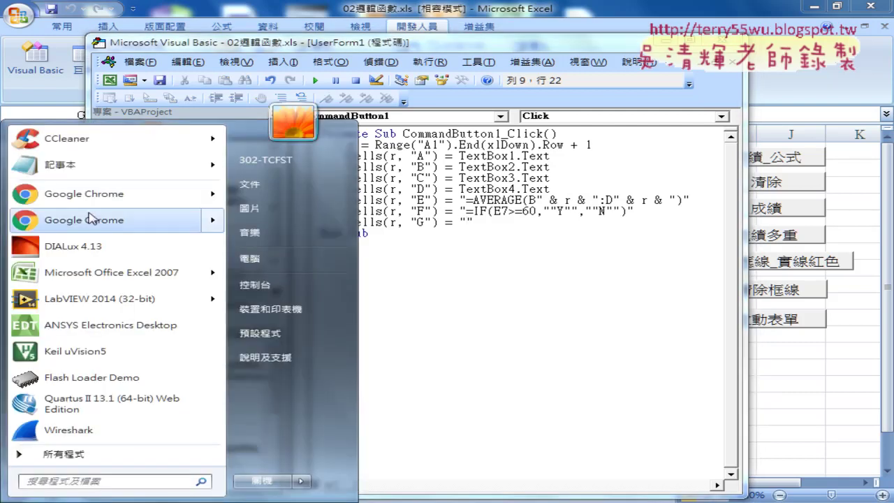
# In Notepad, paste G7's nested IF, replace every " with "", and copy the escaped formula
pyautogui.click(63, 52)
pyautogui.rightClick(273, 256)
pyautogui.click(302, 320)
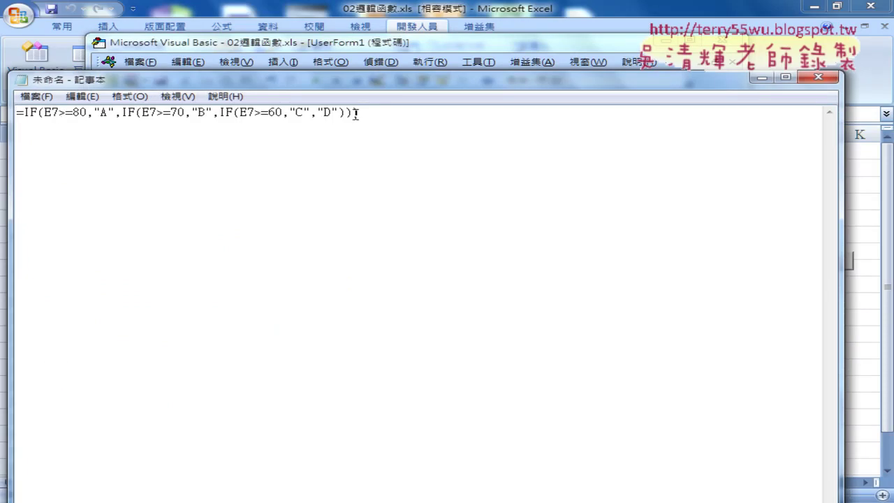
pyautogui.click(81, 97)
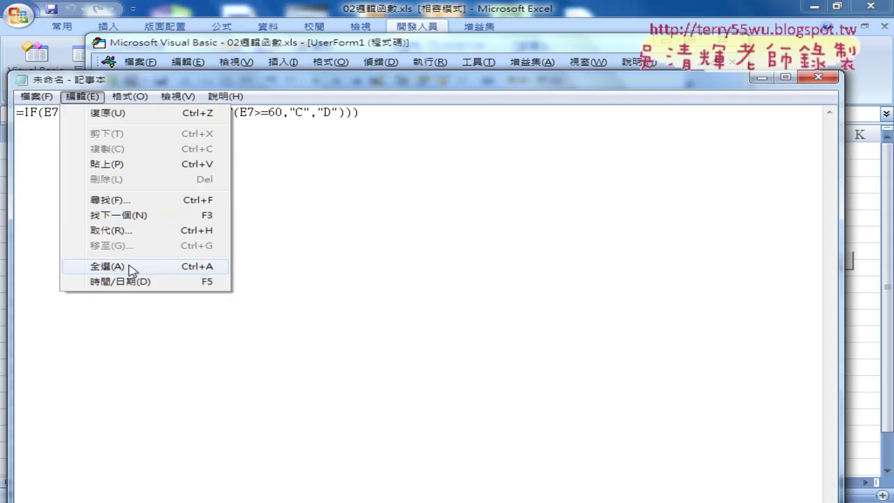
pyautogui.click(126, 230)
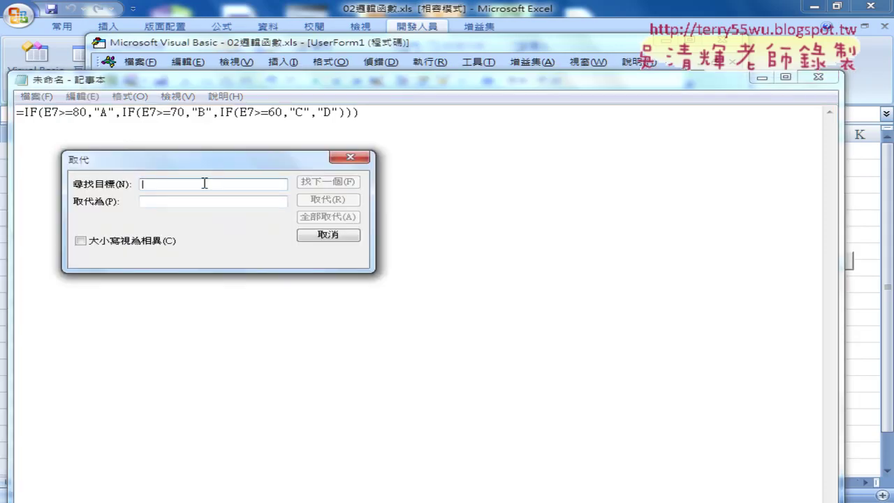
pyautogui.write('"')
pyautogui.press('Tab')
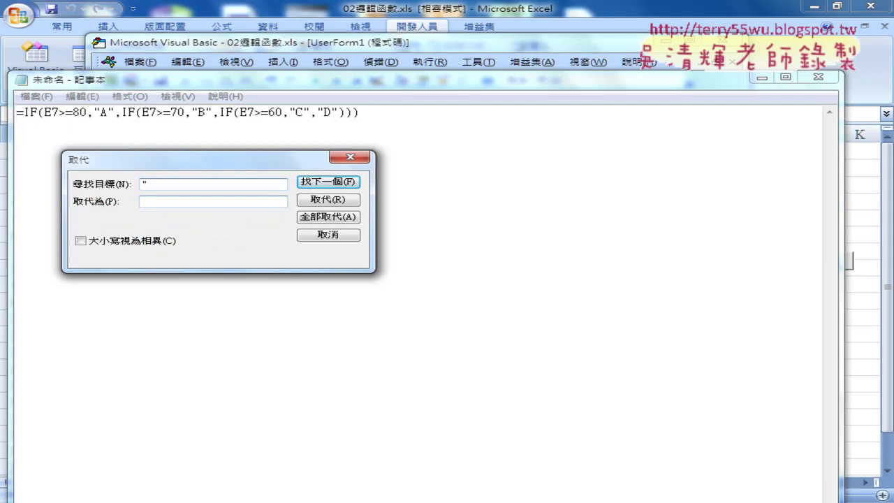
pyautogui.write('""')
pyautogui.click(327, 217)
pyautogui.click(327, 236)
pyautogui.moveTo(438, 124)
pyautogui.mouseDown()
pyautogui.moveTo(139, 100)
pyautogui.moveTo(7, 110)
pyautogui.mouseUp()
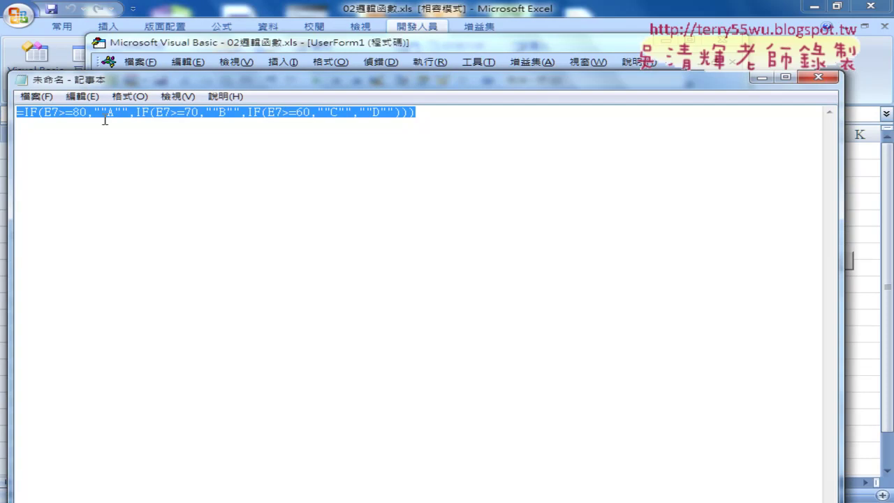
pyautogui.click(761, 77)
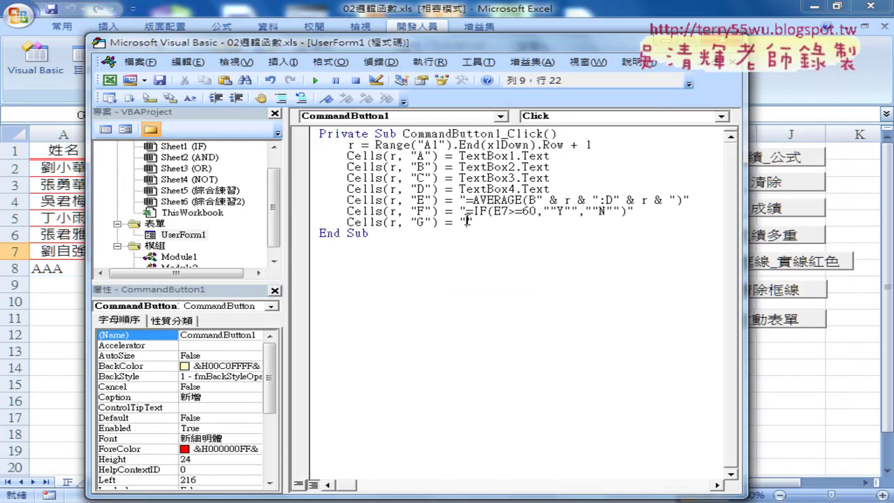
# Paste the escaped nested IF formula into the column G line and widen the code window
pyautogui.hotkey('ctrl', 'v')
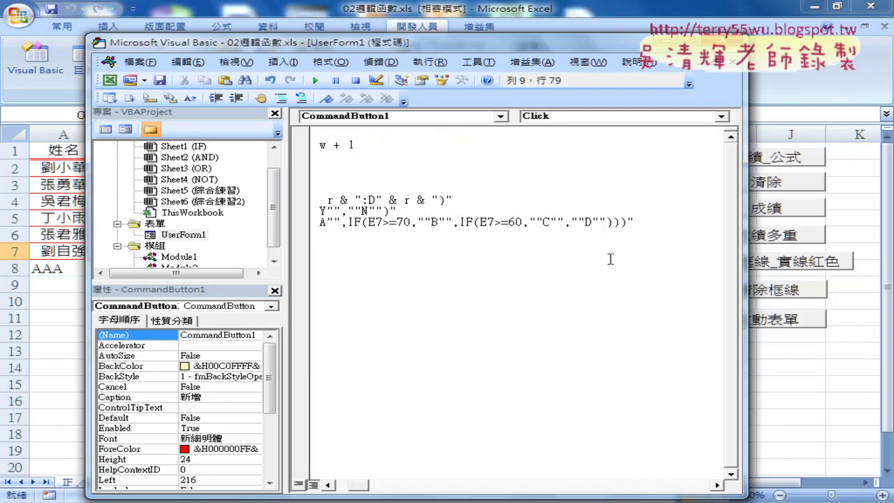
pyautogui.moveTo(358, 487); pyautogui.dragTo(335, 486)
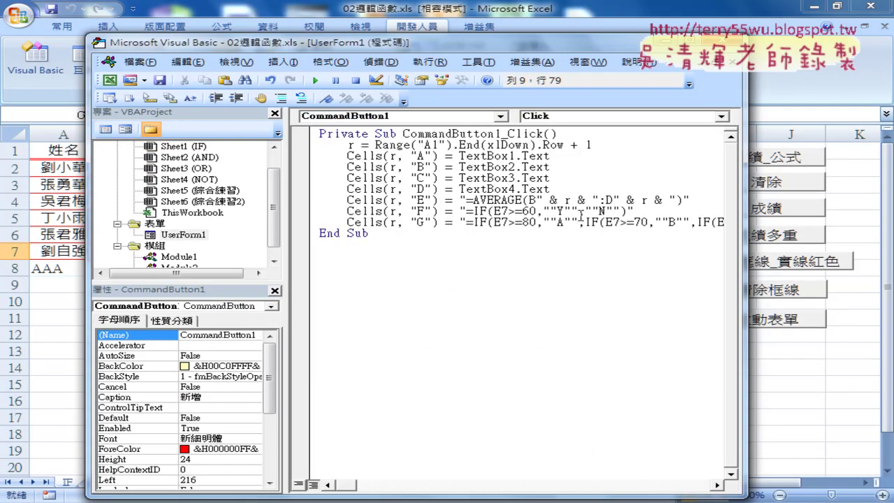
pyautogui.moveTo(744, 175); pyautogui.dragTo(869, 176)
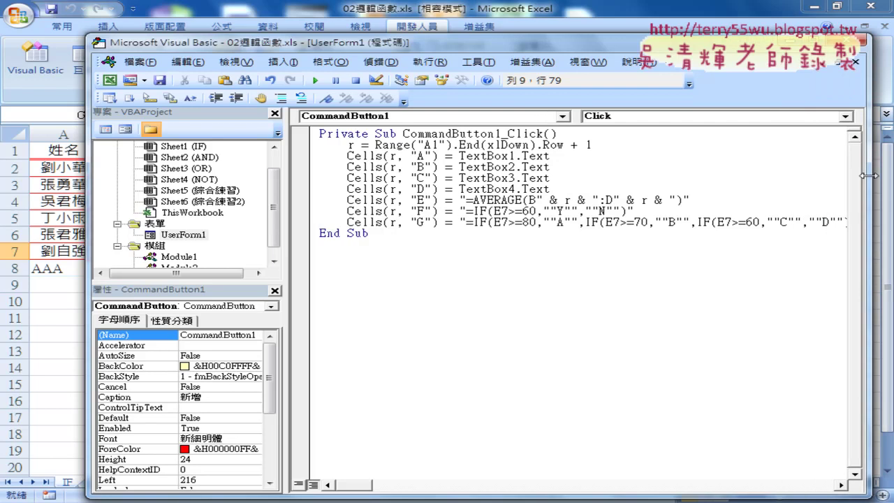
pyautogui.moveTo(287, 196); pyautogui.dragTo(221, 196)
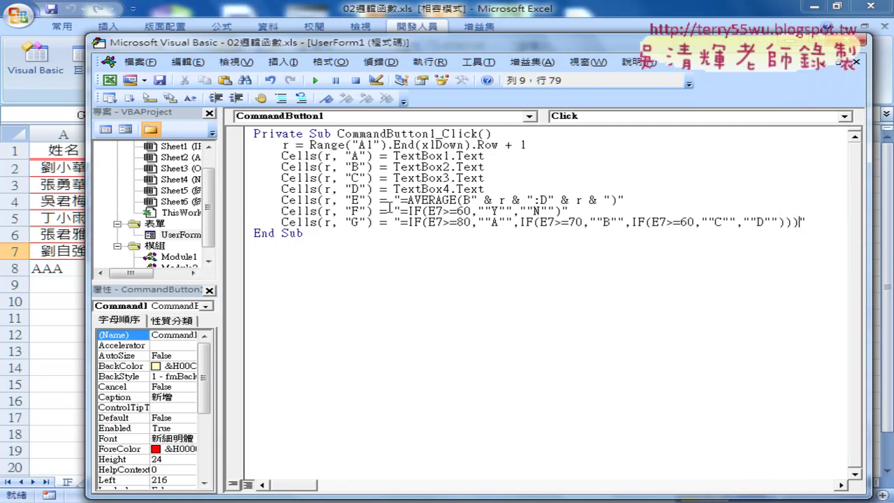
# Replace each 7 of E7 on the F and G lines with " & r & " copied from the AVERAGE line
pyautogui.moveTo(471, 200); pyautogui.dragTo(534, 200)
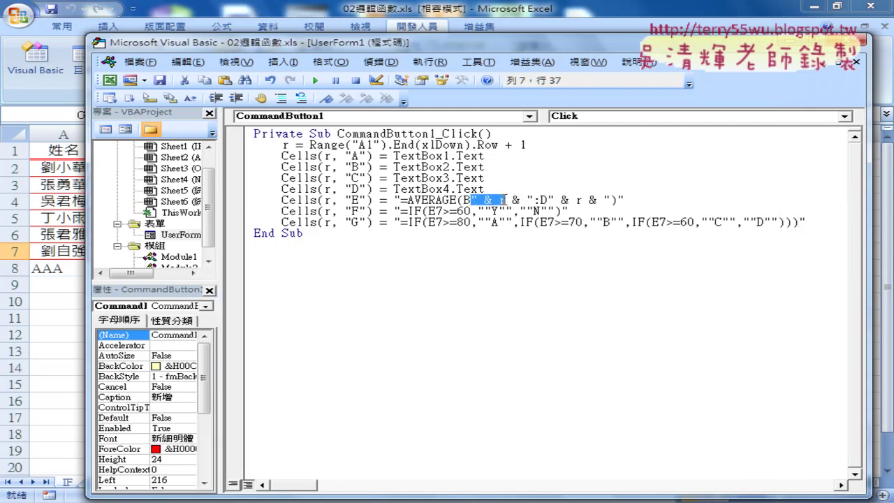
pyautogui.rightClick(494, 200)
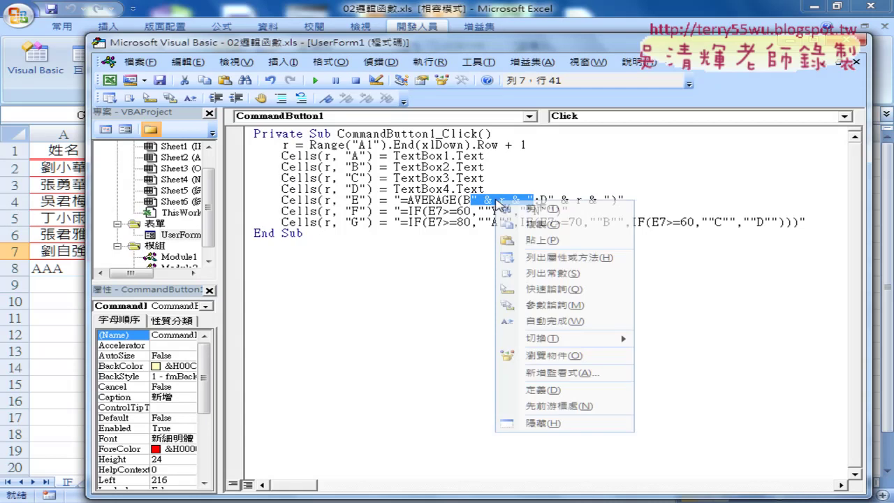
pyautogui.click(499, 222)
pyautogui.moveTo(436, 211); pyautogui.dragTo(444, 222)
pyautogui.hotkey('ctrl', 'v')
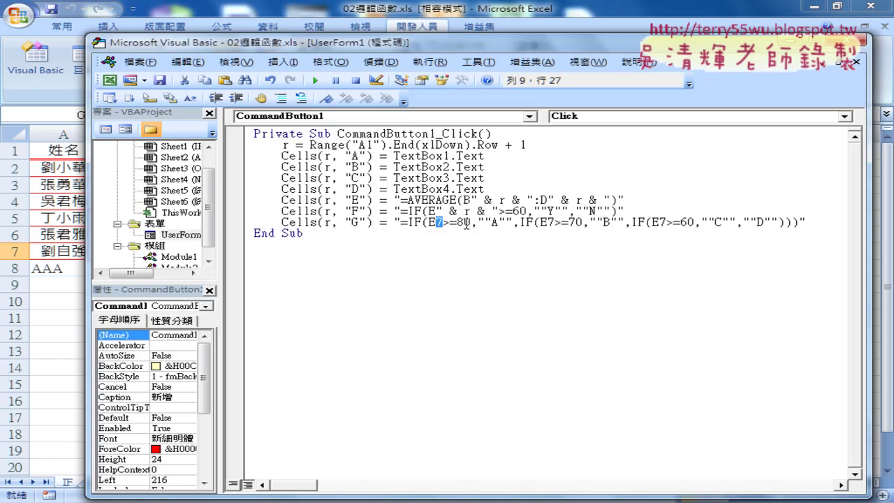
pyautogui.hotkey('ctrl', 'v')
pyautogui.moveTo(602, 222); pyautogui.dragTo(609, 223)
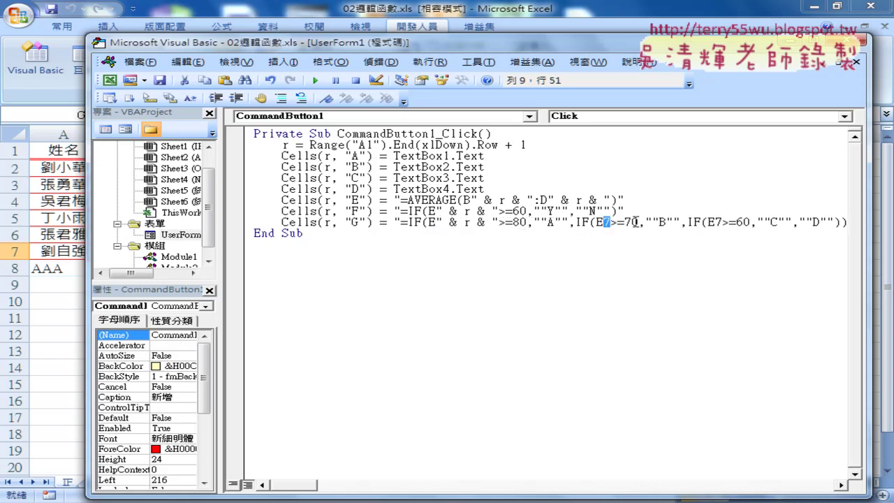
pyautogui.hotkey('ctrl', 'v')
pyautogui.moveTo(772, 222); pyautogui.dragTo(781, 222)
pyautogui.hotkey('ctrl', 'v')
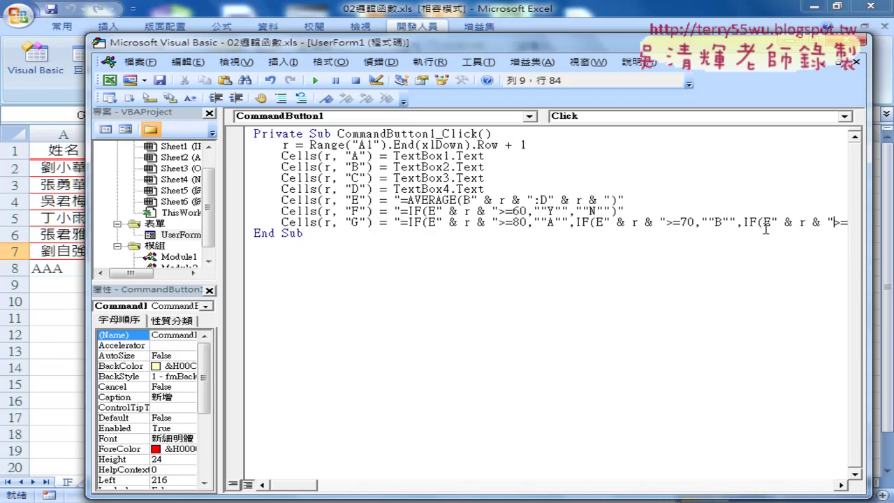
pyautogui.moveTo(305, 485); pyautogui.dragTo(313, 485)
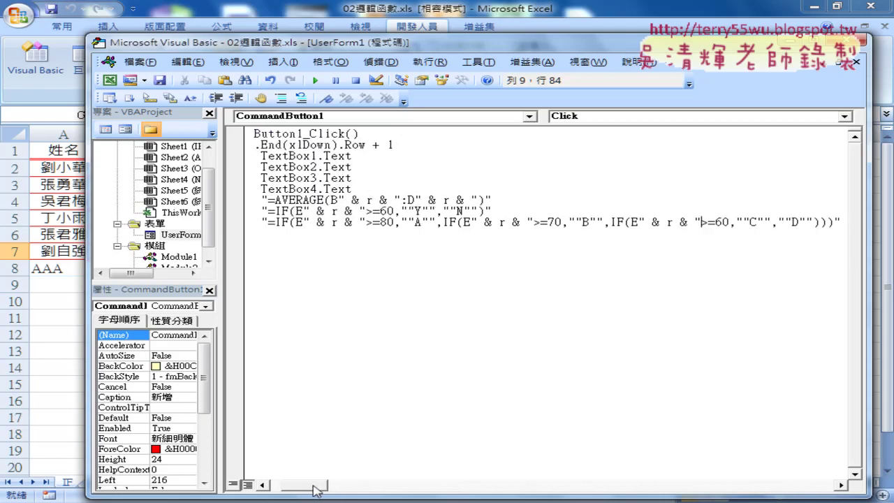
pyautogui.moveTo(314, 489); pyautogui.dragTo(293, 489)
# Review the "=AVERAGE(B" & r & ":D" & r & ")" string, then switch back to the worksheet
pyautogui.click(403, 202)
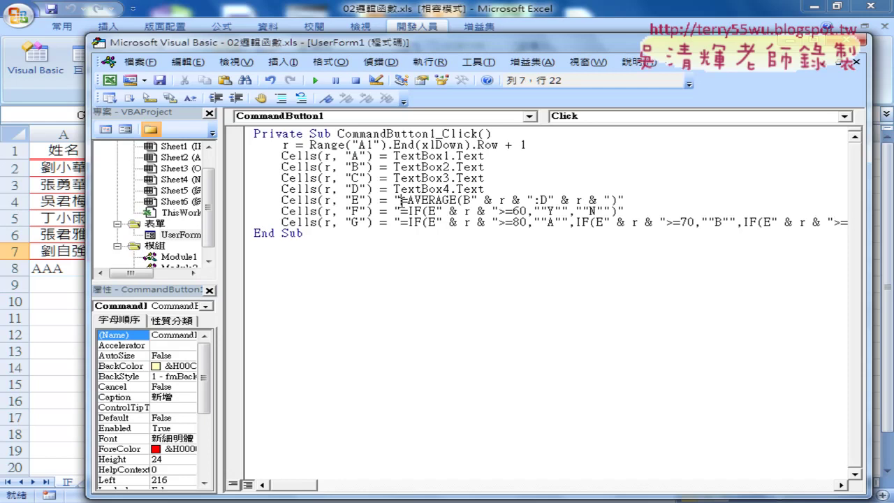
pyautogui.moveTo(401, 200); pyautogui.dragTo(615, 201)
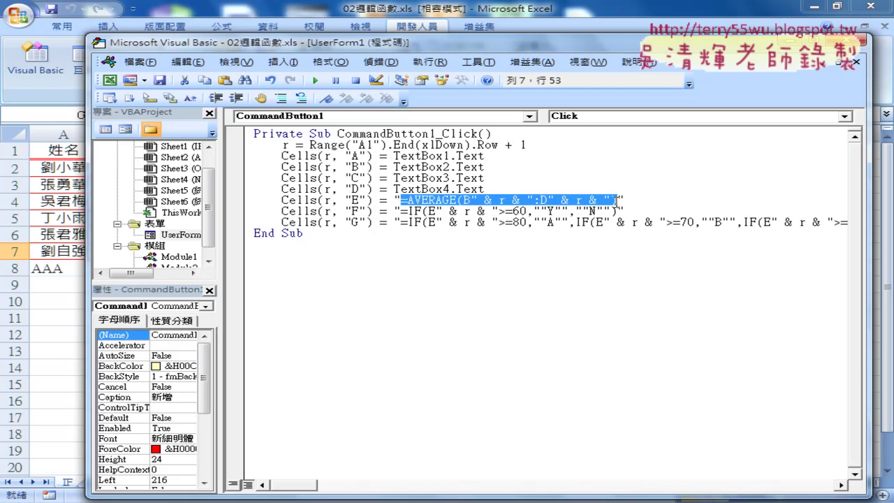
pyautogui.click(35, 270)
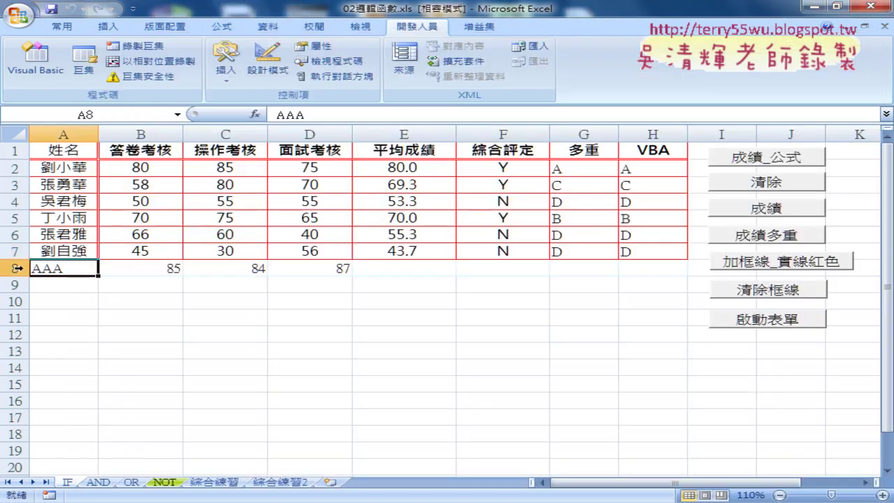
# Clear the old test data from row 8 and launch the 啟動表單 grade entry form
pyautogui.click(18, 268)
pyautogui.press('Delete')
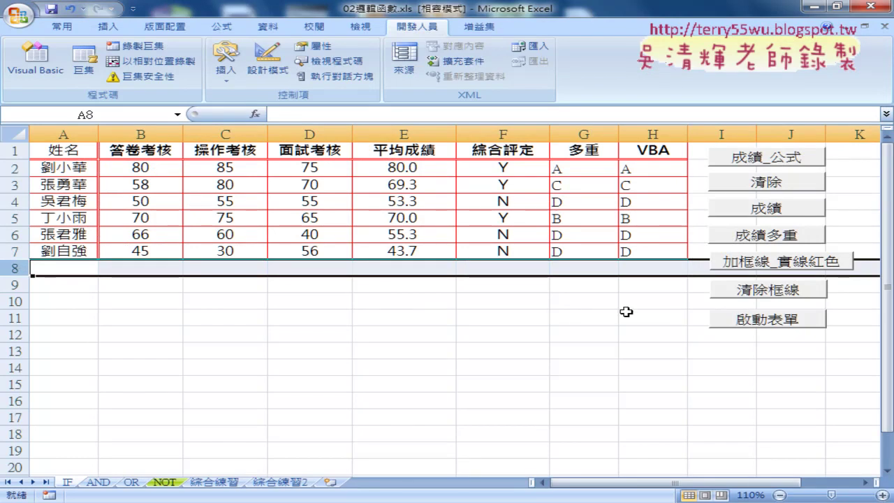
pyautogui.click(741, 323)
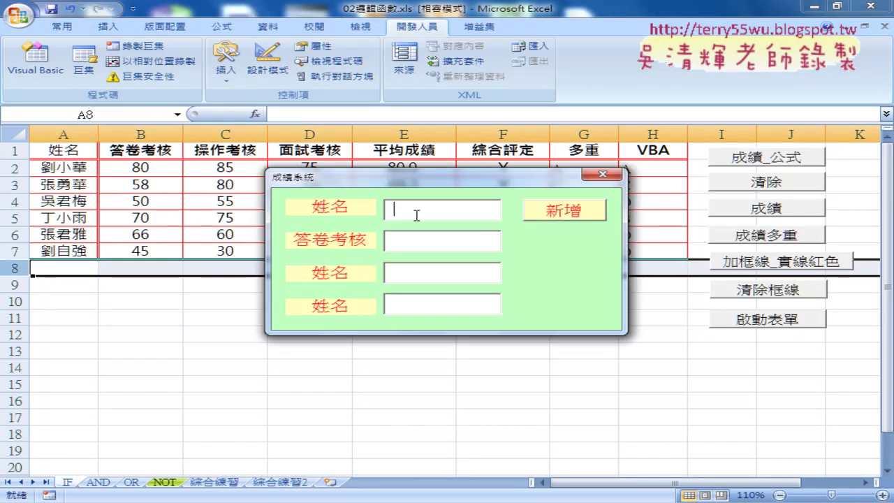
# Enter student AAA with scores 85, 96 and 74, move the form below the table, and add the entry
pyautogui.write('AAA')
pyautogui.click(419, 240)
pyautogui.write('85')
pyautogui.press('Tab')
pyautogui.write('96')
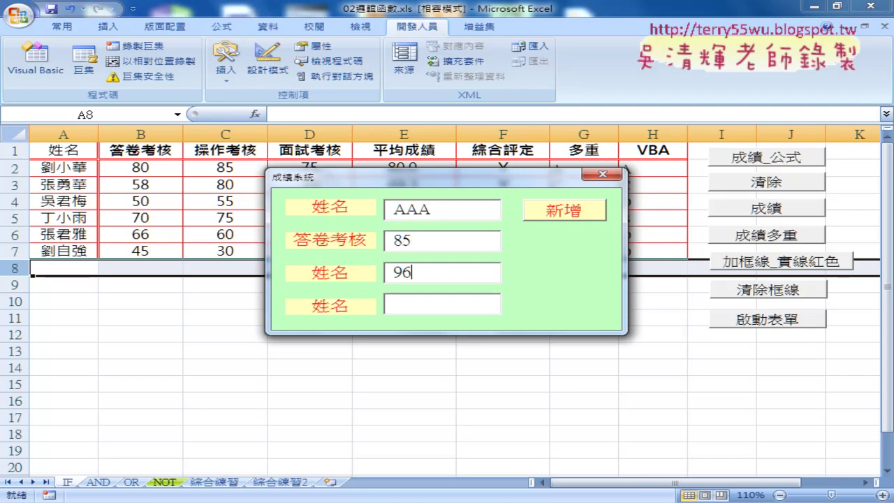
pyautogui.press('Tab')
pyautogui.write('74')
pyautogui.moveTo(434, 198); pyautogui.dragTo(403, 355)
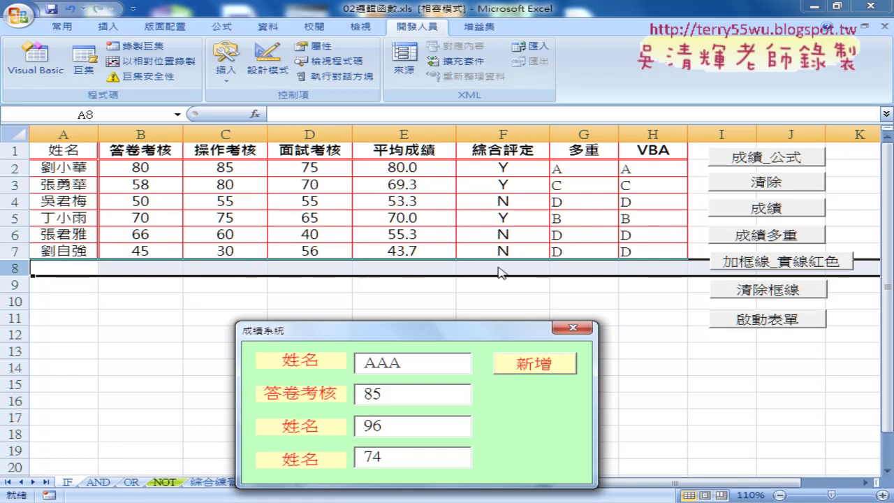
pyautogui.click(543, 363)
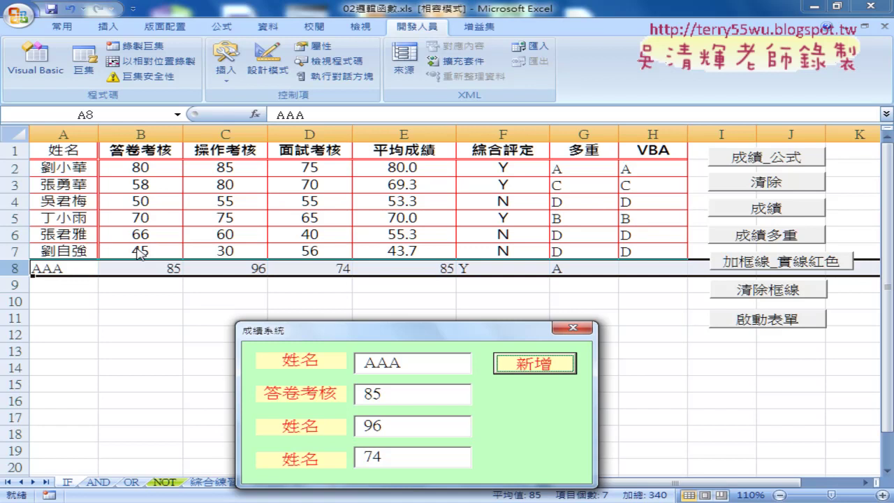
# Reposition the grade entry form, then close it
pyautogui.moveTo(386, 341); pyautogui.dragTo(393, 300)
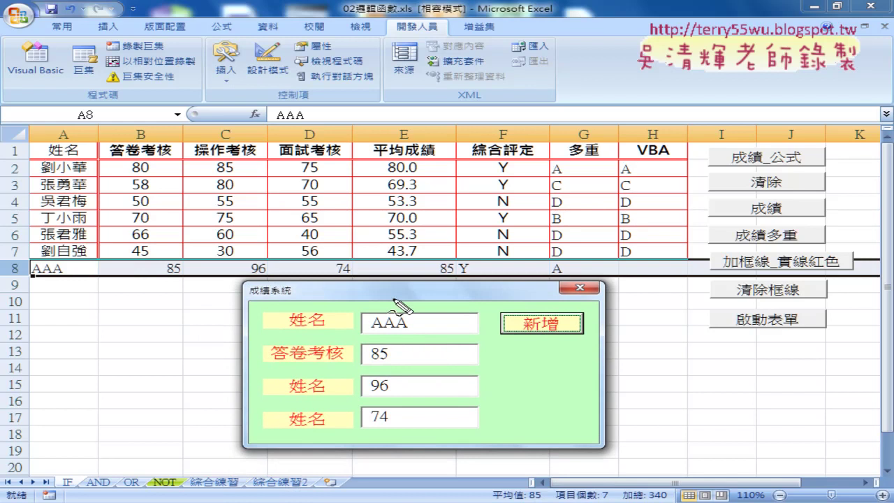
pyautogui.moveTo(559, 316); pyautogui.dragTo(556, 315)
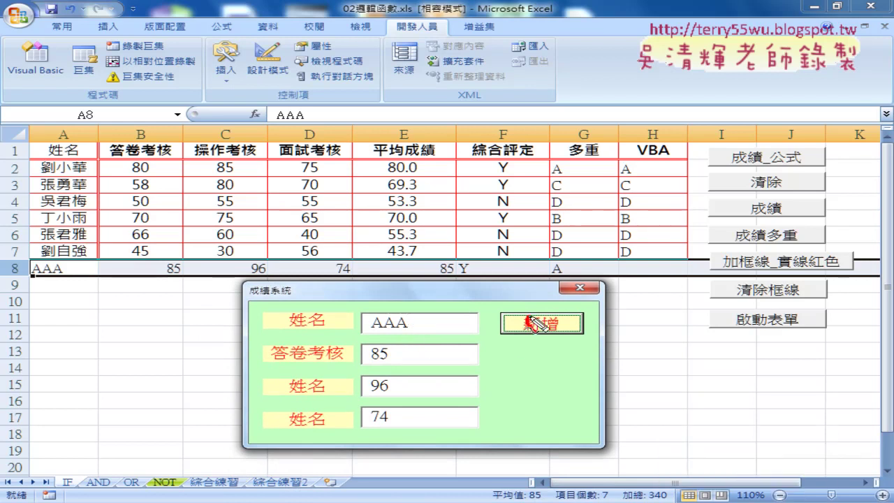
pyautogui.moveTo(413, 321); pyautogui.dragTo(431, 332)
pyautogui.moveTo(431, 321)
pyautogui.mouseDown()
pyautogui.moveTo(415, 333)
pyautogui.moveTo(426, 366)
pyautogui.moveTo(408, 365)
pyautogui.moveTo(424, 392)
pyautogui.mouseUp()
pyautogui.moveTo(422, 384)
pyautogui.mouseDown()
pyautogui.moveTo(415, 393)
pyautogui.moveTo(423, 410)
pyautogui.moveTo(495, 363)
pyautogui.moveTo(444, 323)
pyautogui.moveTo(453, 335)
pyautogui.mouseUp()
pyautogui.moveTo(374, 315); pyautogui.dragTo(376, 326)
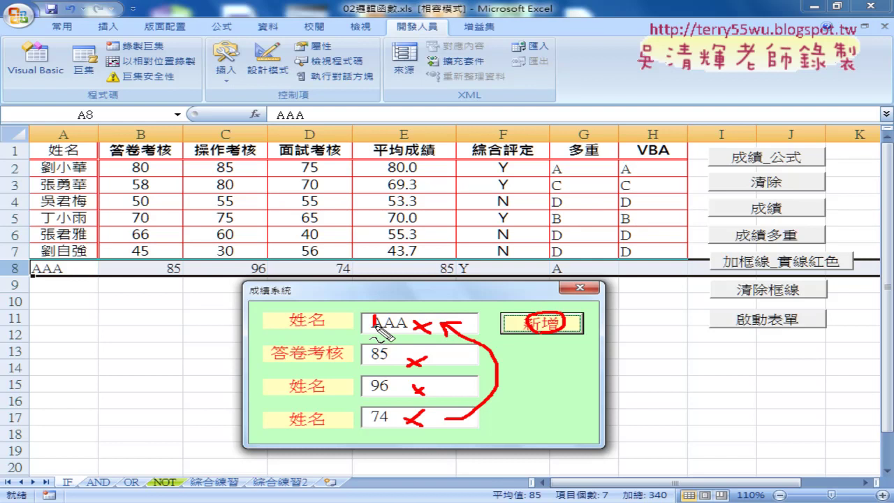
pyautogui.press('Escape')
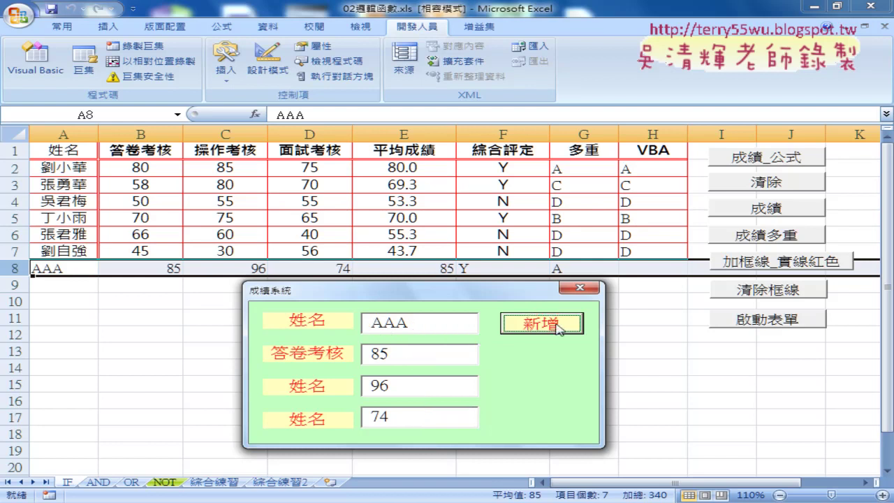
pyautogui.click(581, 288)
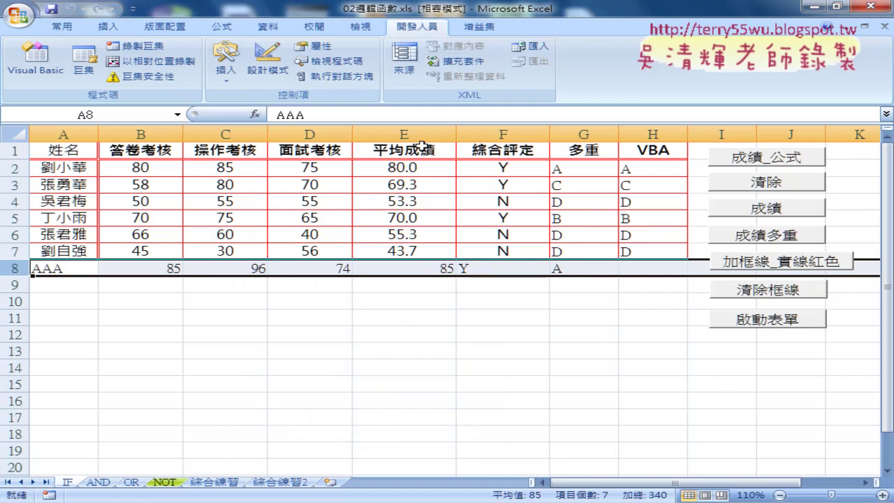
# Check the AVERAGE, IF rating and nested-IF grade formulas in E7:G8
pyautogui.moveTo(419, 135); pyautogui.dragTo(610, 134)
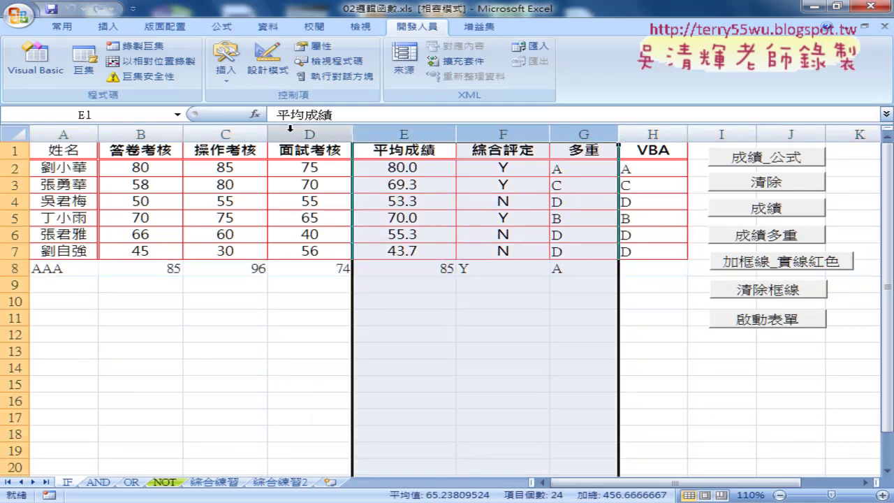
pyautogui.click(413, 251)
pyautogui.click(496, 256)
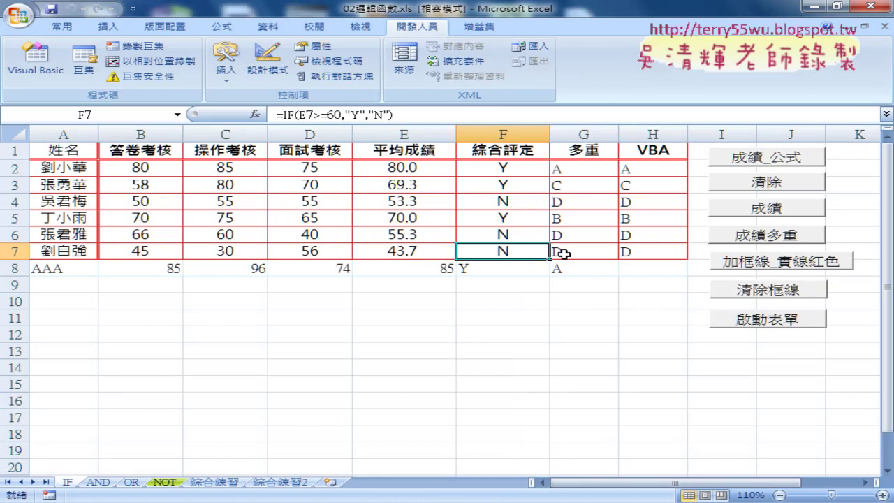
pyautogui.click(564, 253)
pyautogui.click(426, 269)
pyautogui.click(472, 269)
pyautogui.click(558, 267)
pyautogui.hotkey('ctrl', 'd')
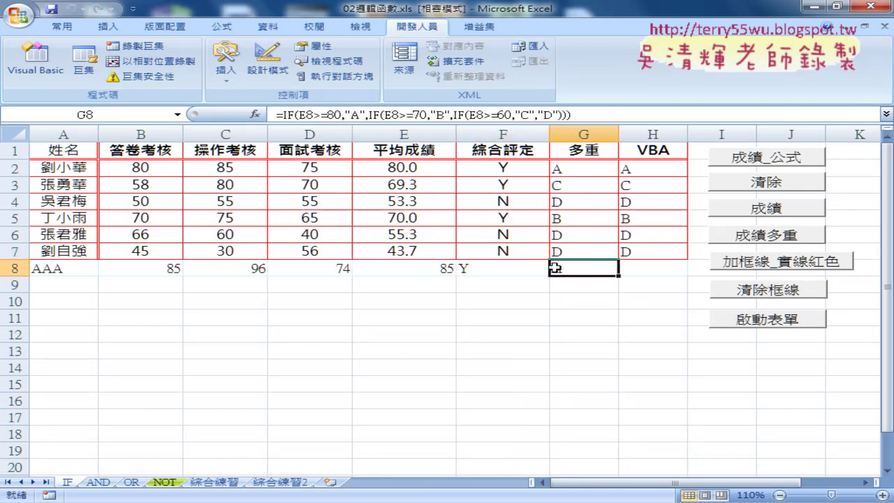
pyautogui.click(424, 268)
pyautogui.click(461, 268)
# Open the 新增 button's CommandButton1_Click code and select its AVERAGE formula string
pyautogui.click(43, 63)
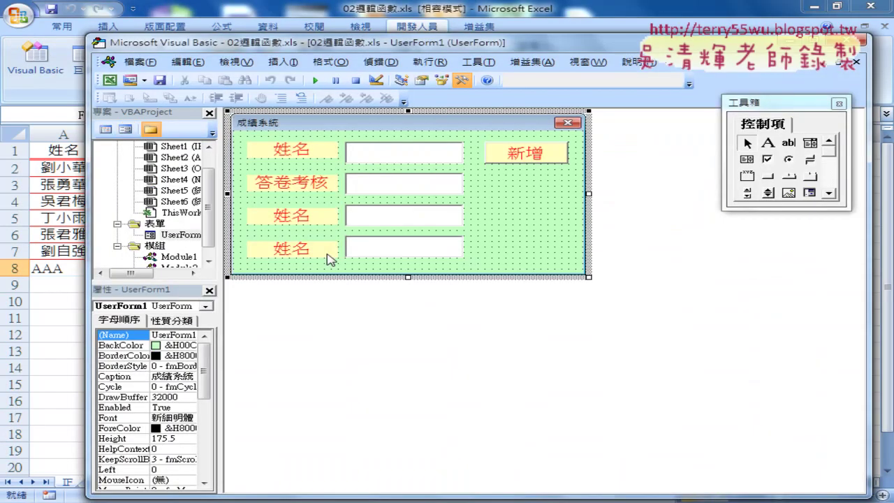
pyautogui.doubleClick(510, 162)
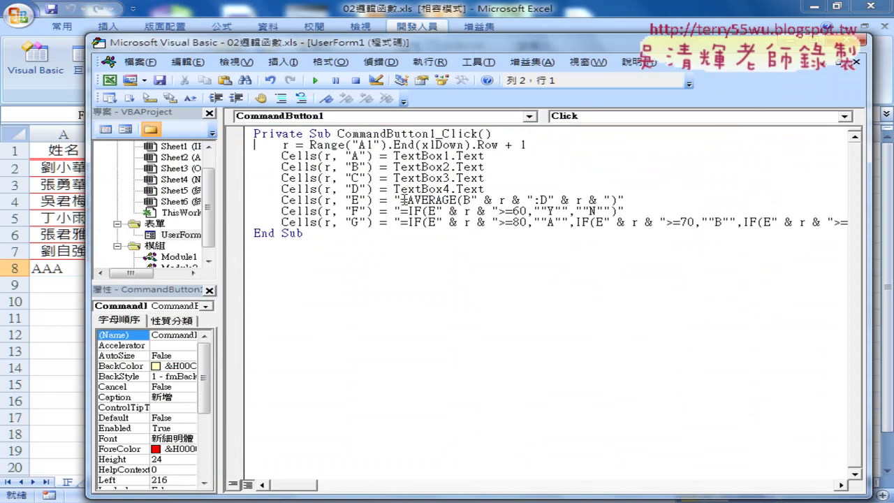
pyautogui.moveTo(400, 200); pyautogui.dragTo(619, 201)
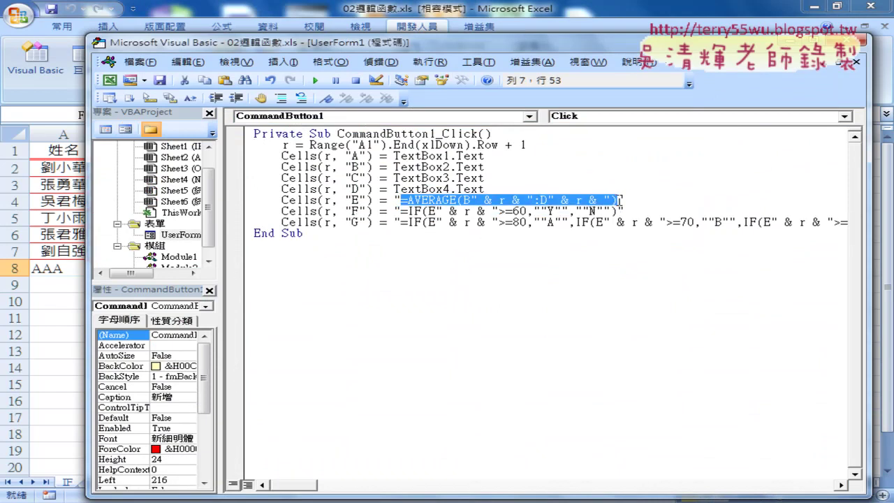